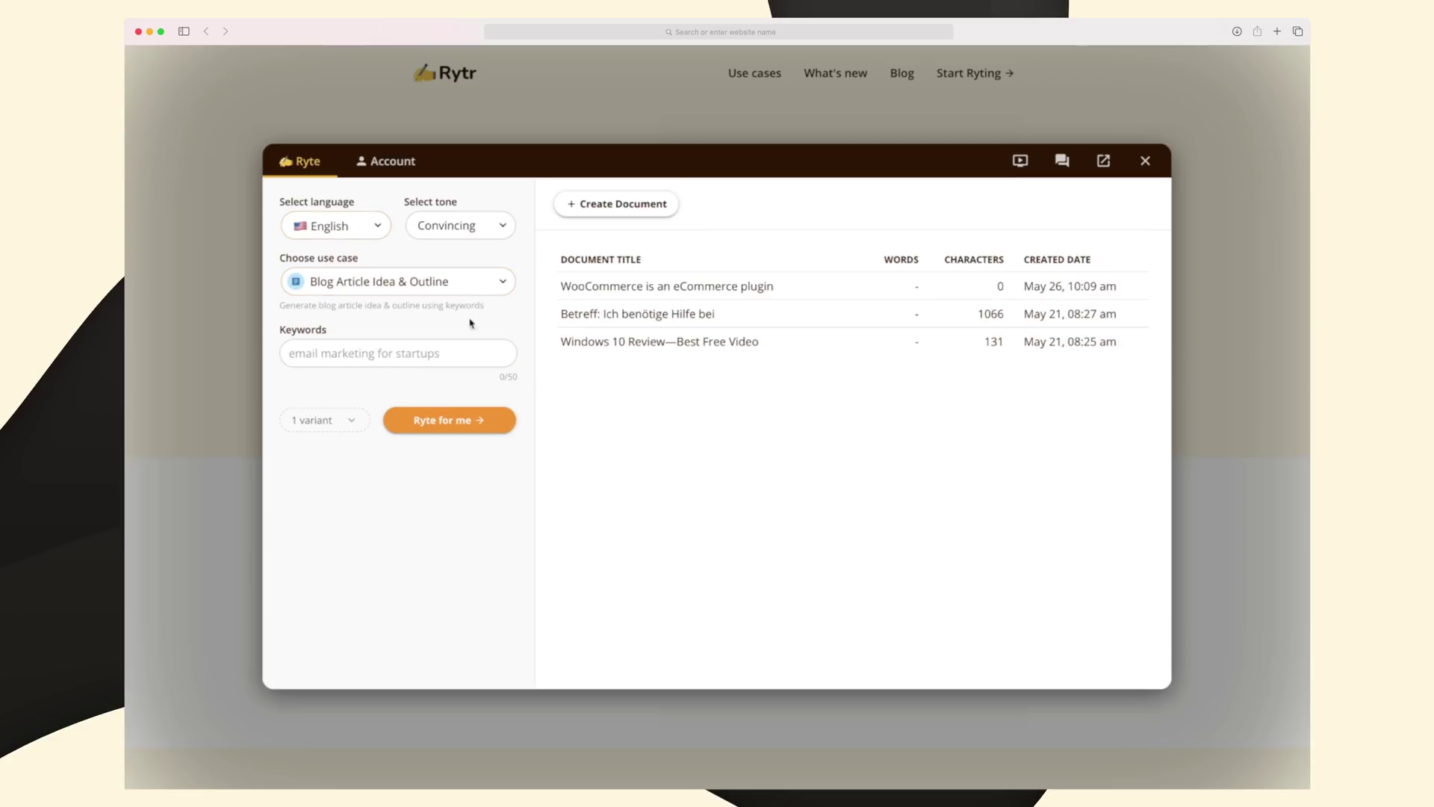
- Review the language, tone and use-case lists, keeping the Convincing tone
left_click(359, 230)
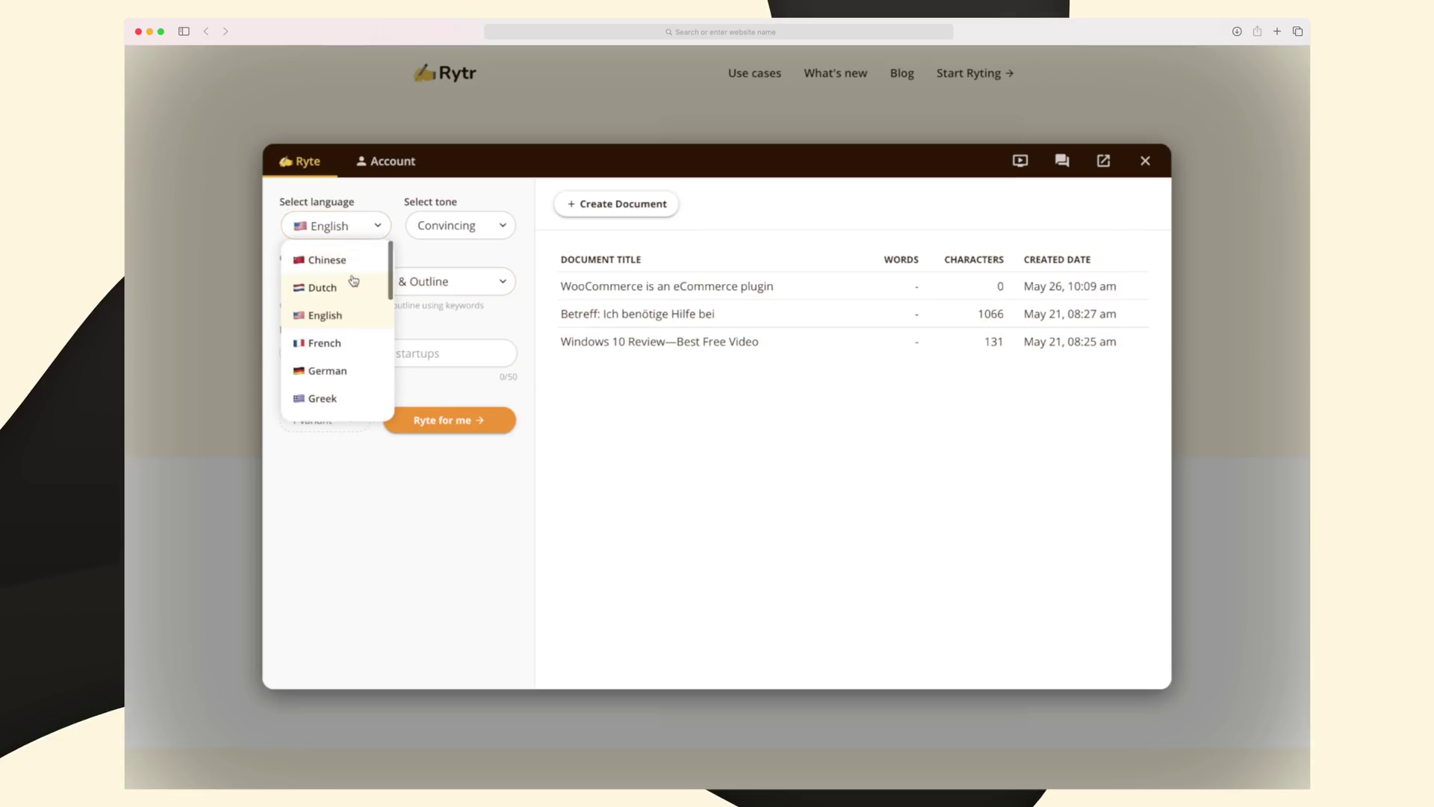
scroll(352, 281, "down", 3)
scroll(353, 280, "down", 3)
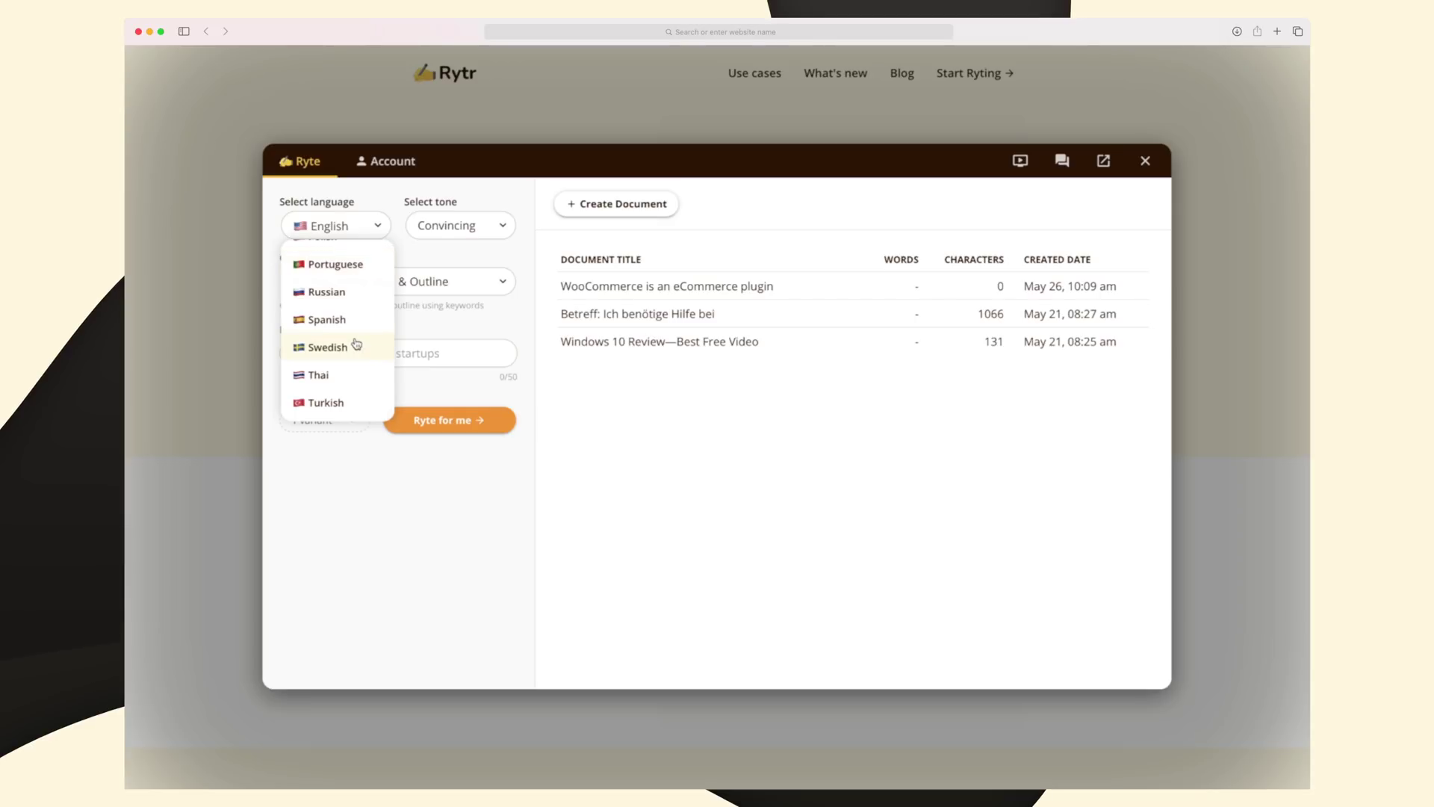
scroll(355, 343, "up", 1)
scroll(355, 344, "up", 2)
scroll(355, 343, "up", 4)
scroll(354, 342, "up", 1)
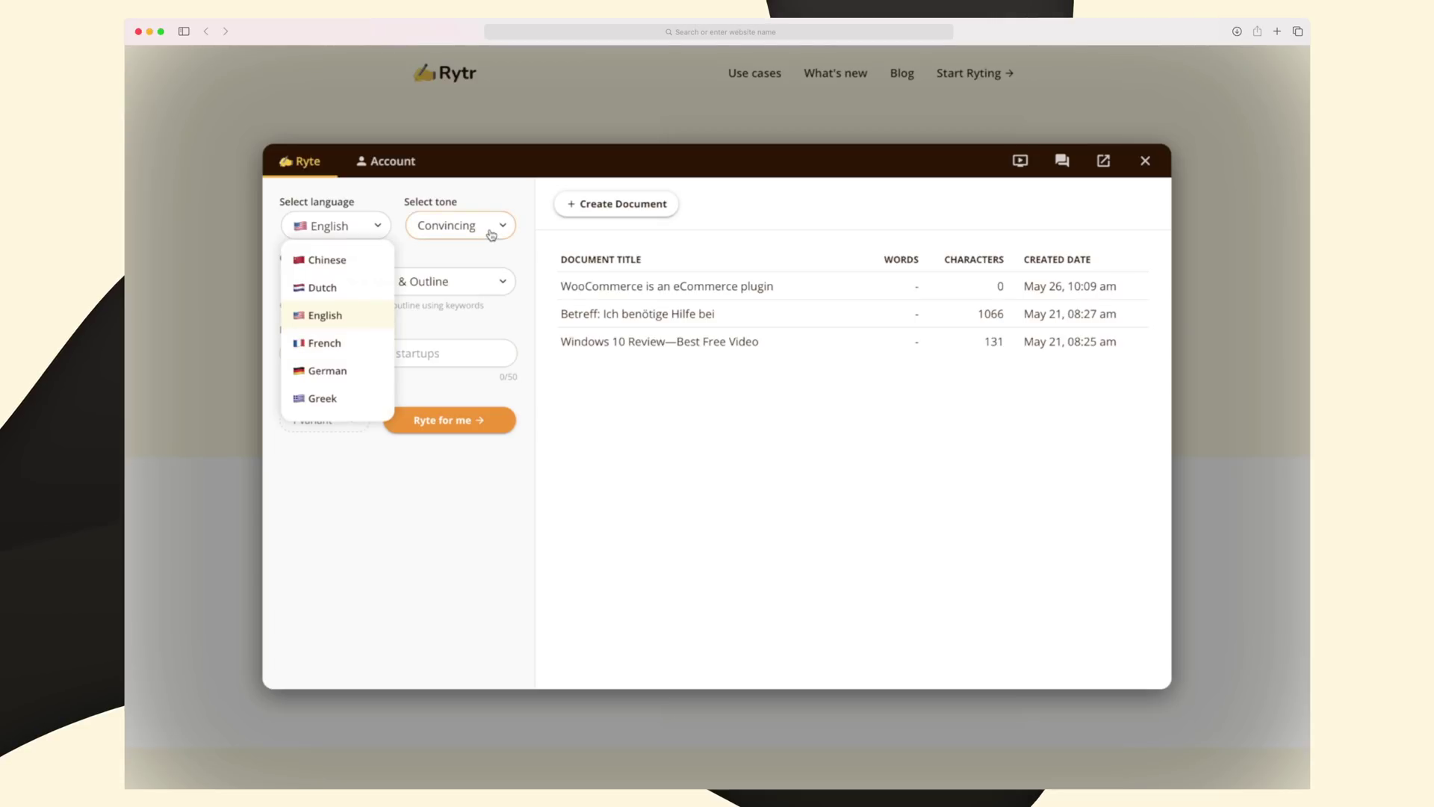
left_click(475, 218)
scroll(456, 358, "down", 3)
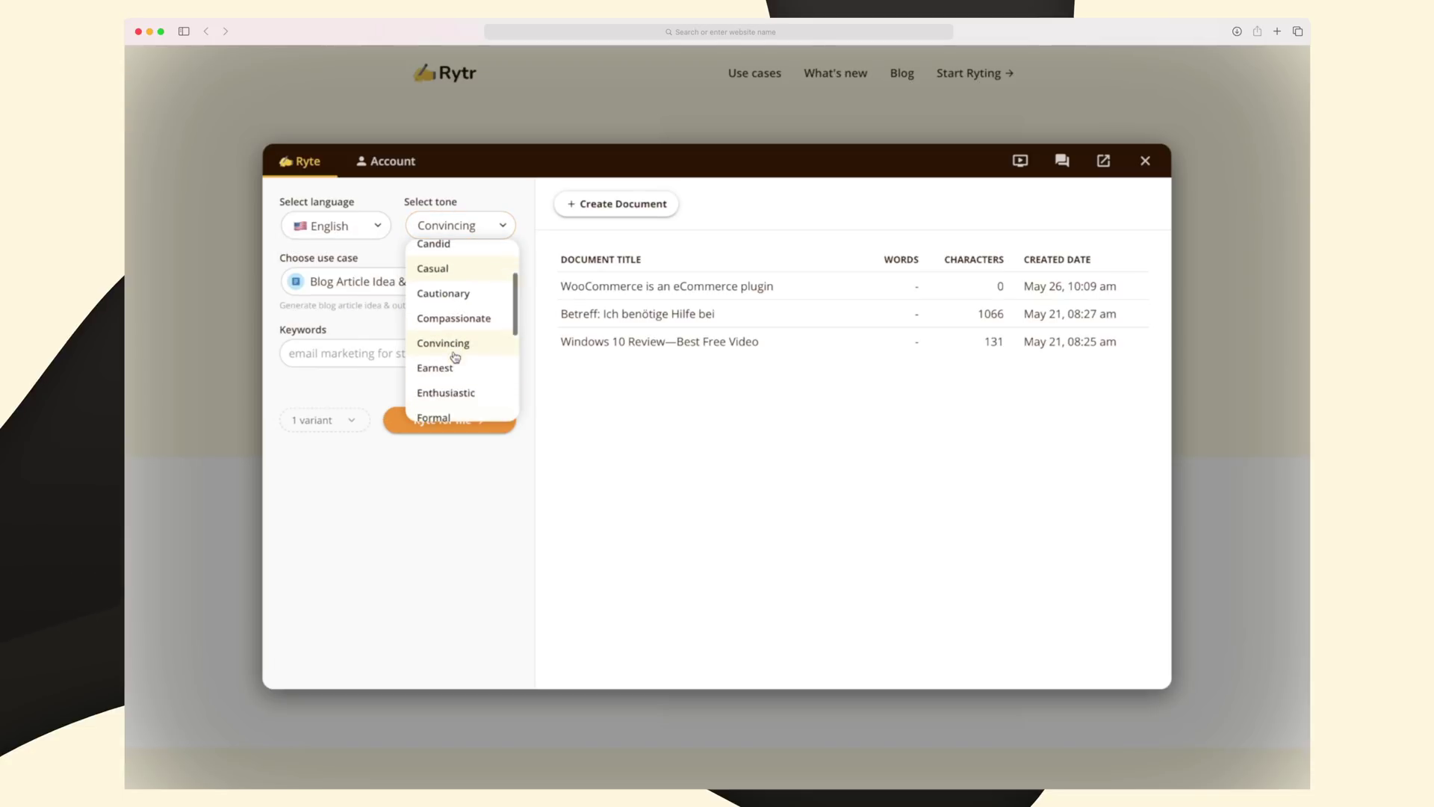
scroll(455, 358, "down", 2)
scroll(455, 358, "down", 2)
scroll(455, 358, "down", 1)
scroll(455, 357, "down", 1)
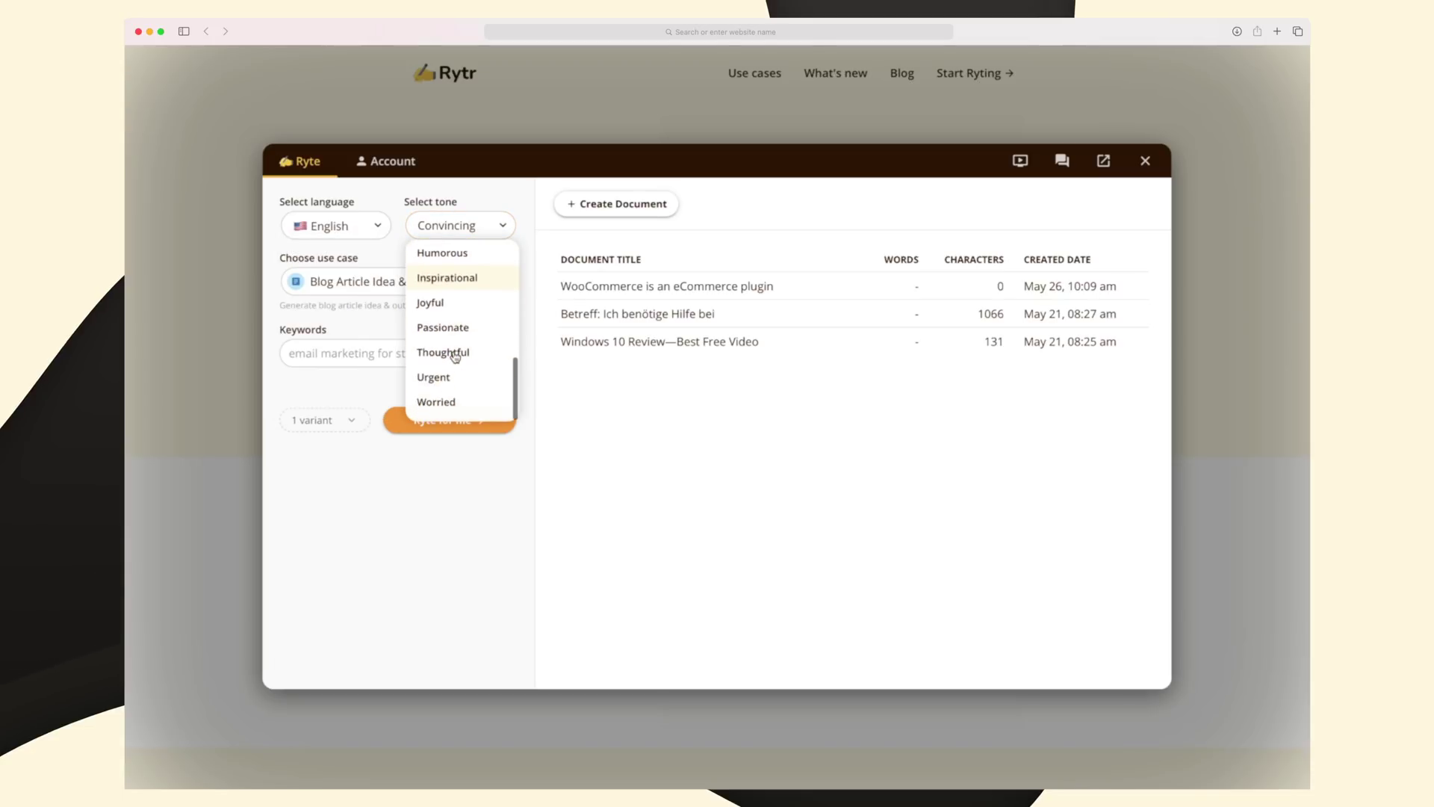
scroll(455, 357, "up", 1)
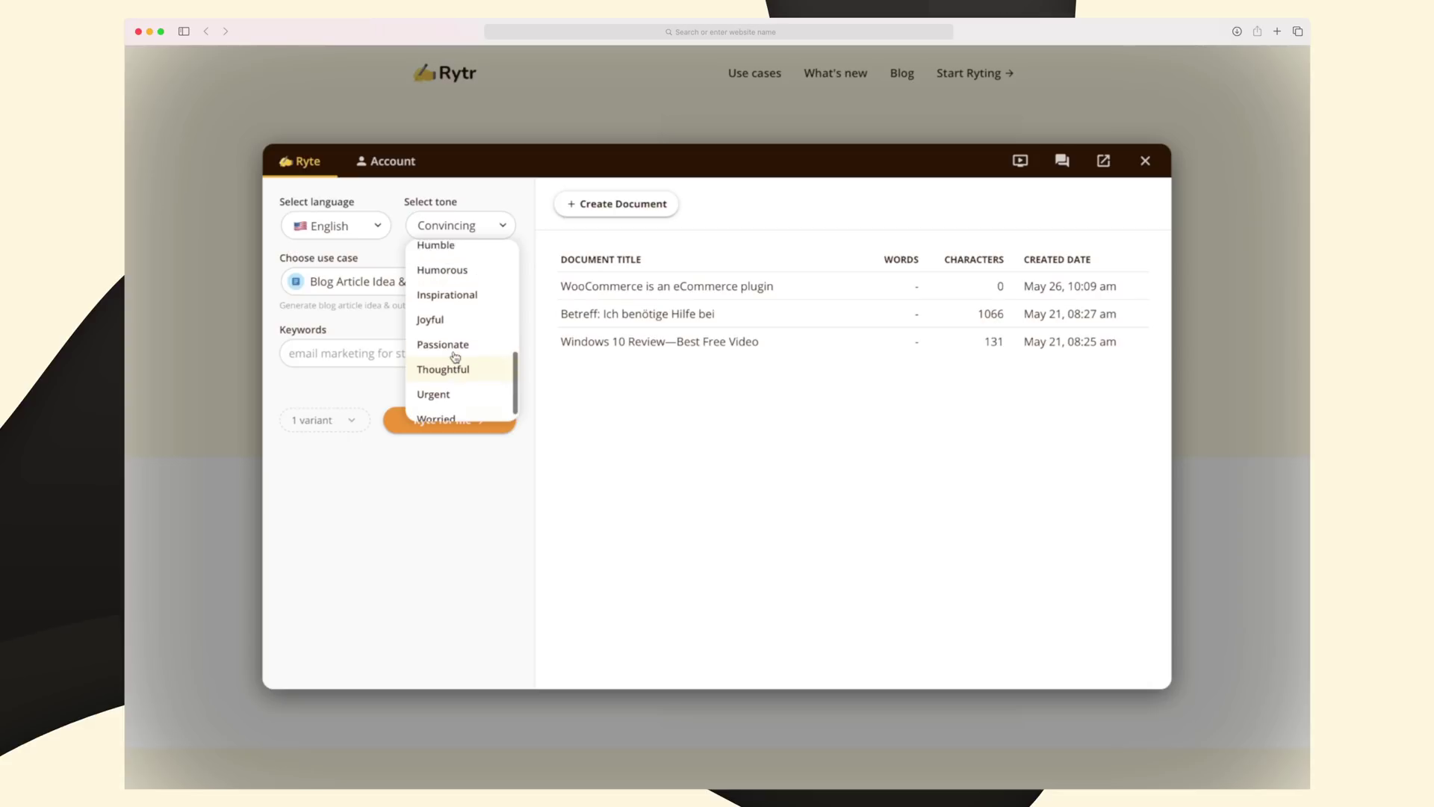
scroll(455, 357, "up", 1)
scroll(454, 357, "up", 1)
scroll(455, 358, "up", 2)
scroll(455, 357, "up", 1)
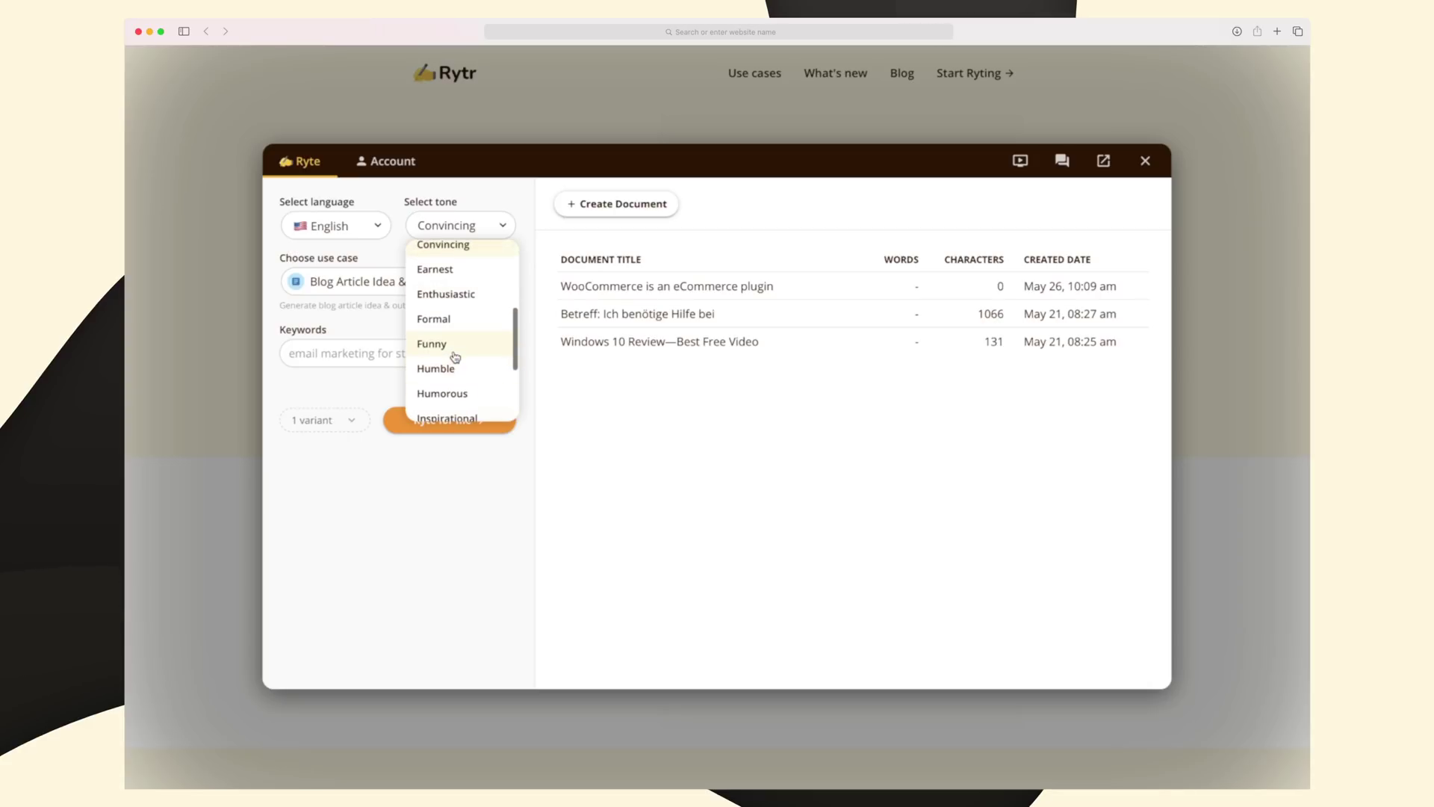
scroll(455, 358, "up", 1)
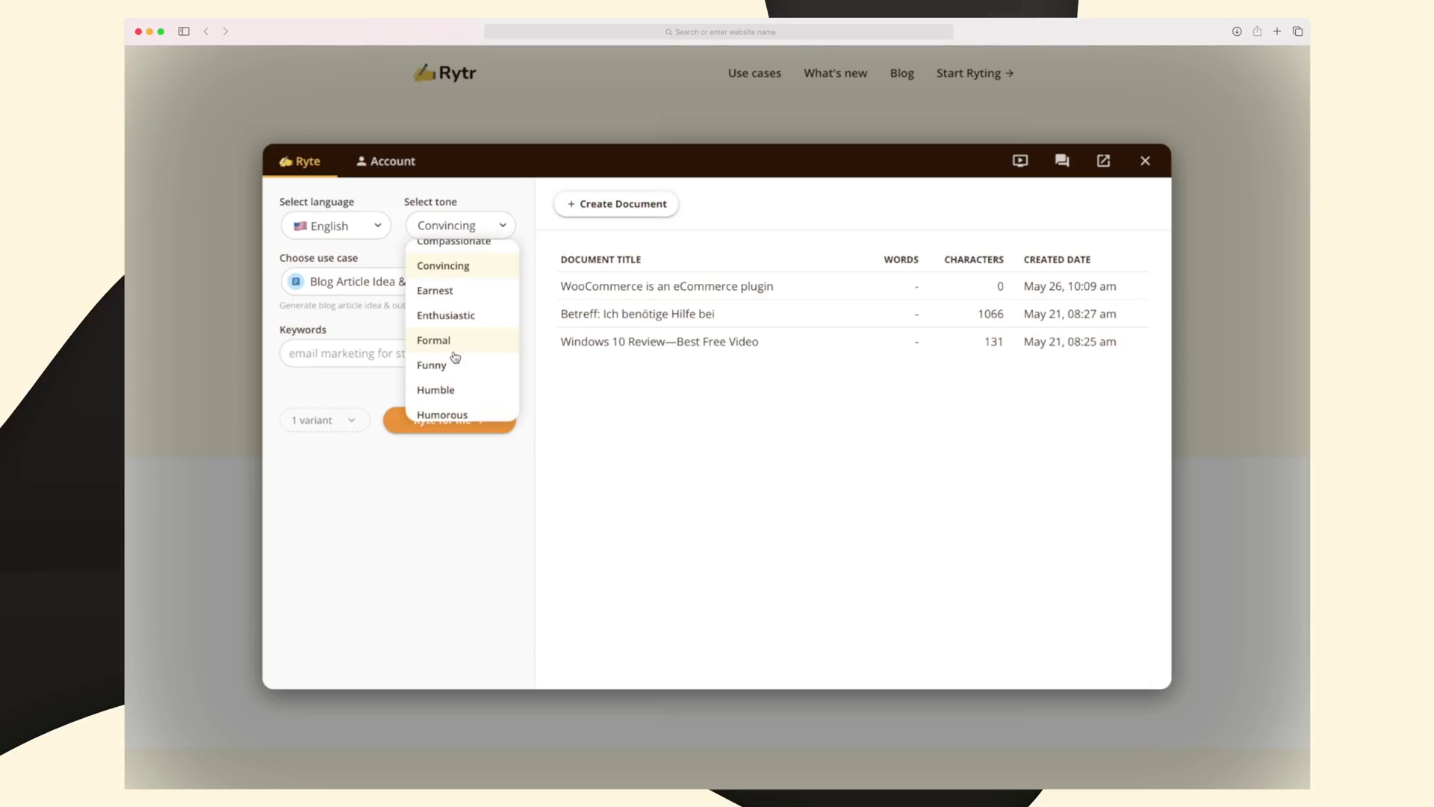
left_click(403, 491)
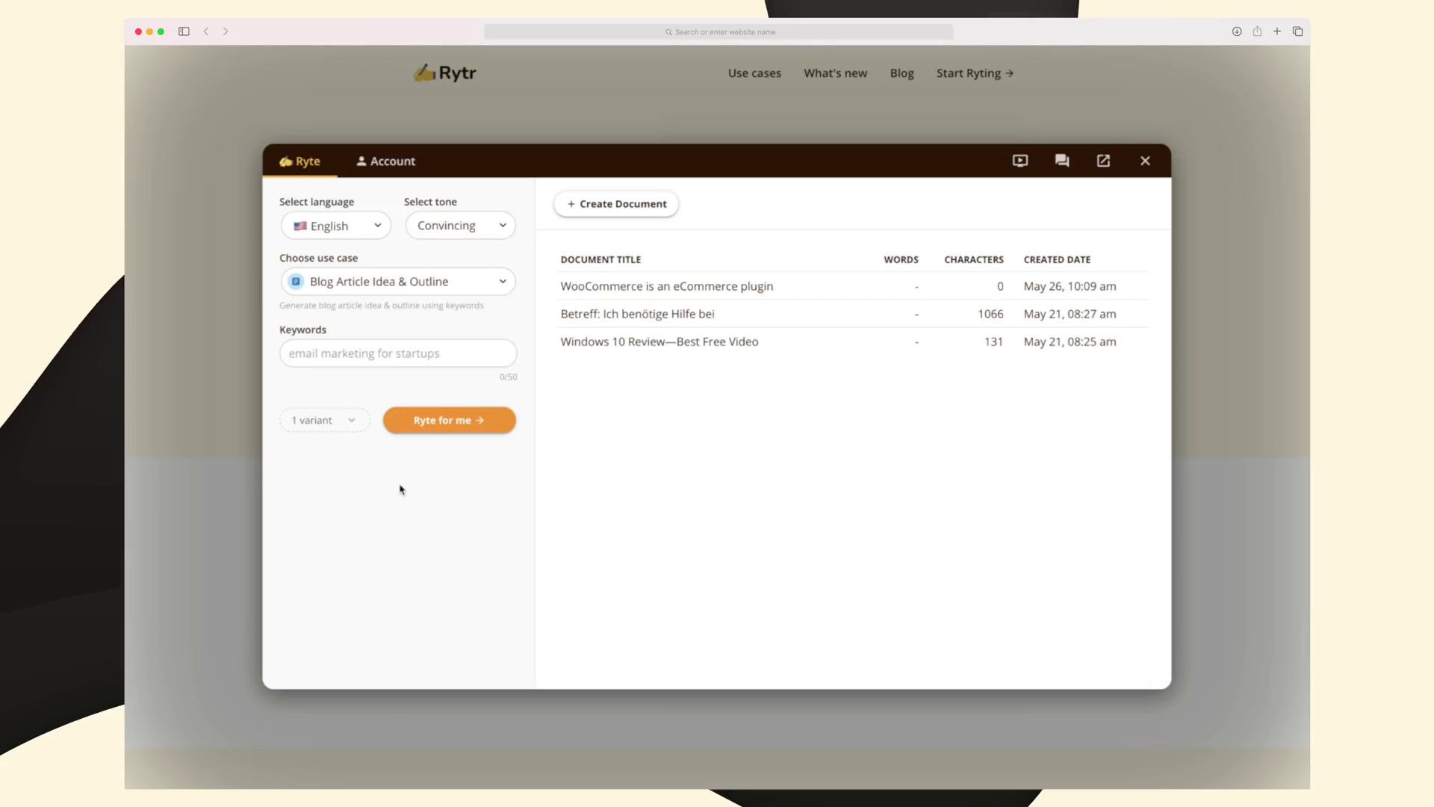
left_click(426, 283)
scroll(420, 368, "down", 1)
scroll(421, 369, "down", 3)
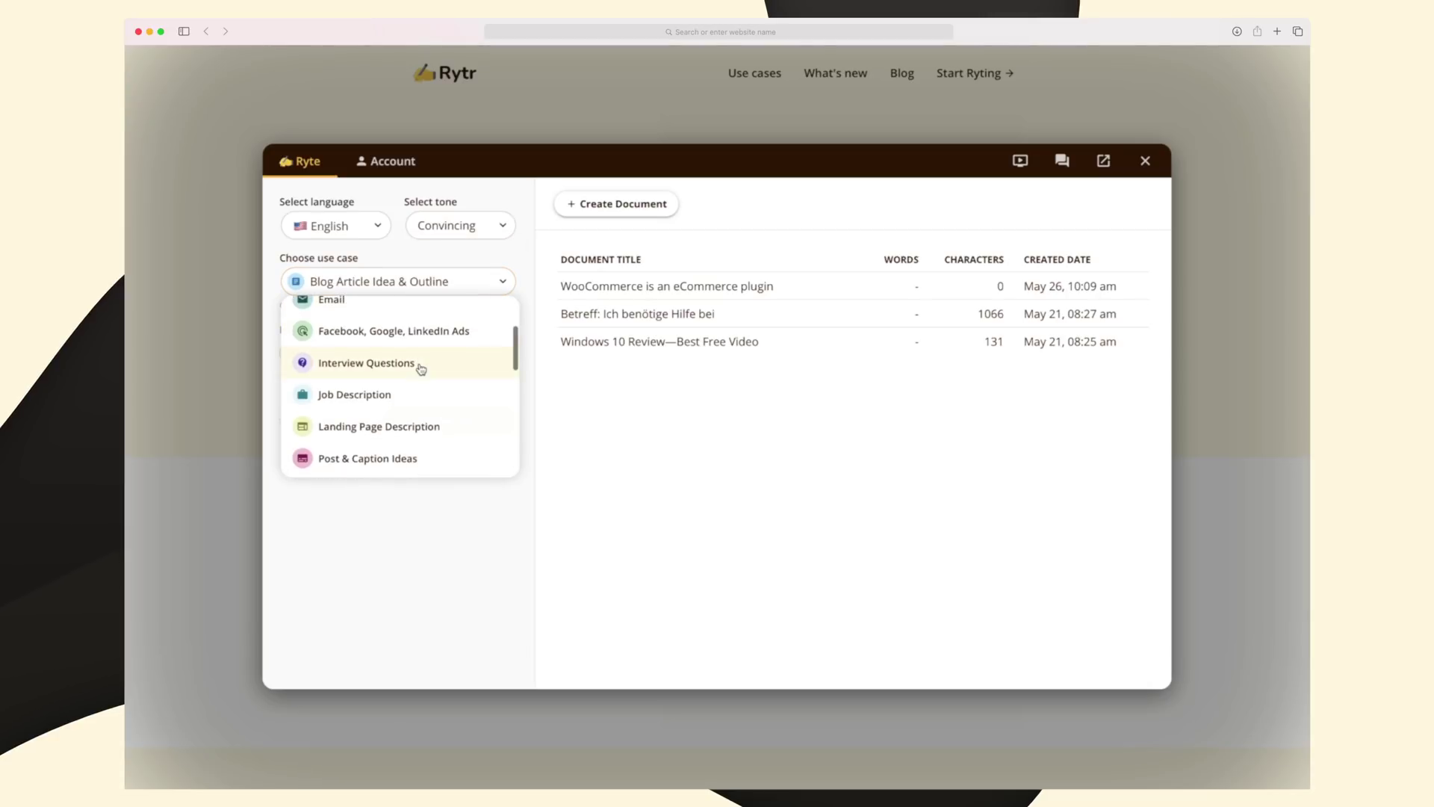
scroll(420, 368, "down", 3)
scroll(419, 369, "down", 3)
scroll(420, 368, "down", 3)
scroll(421, 368, "down", 3)
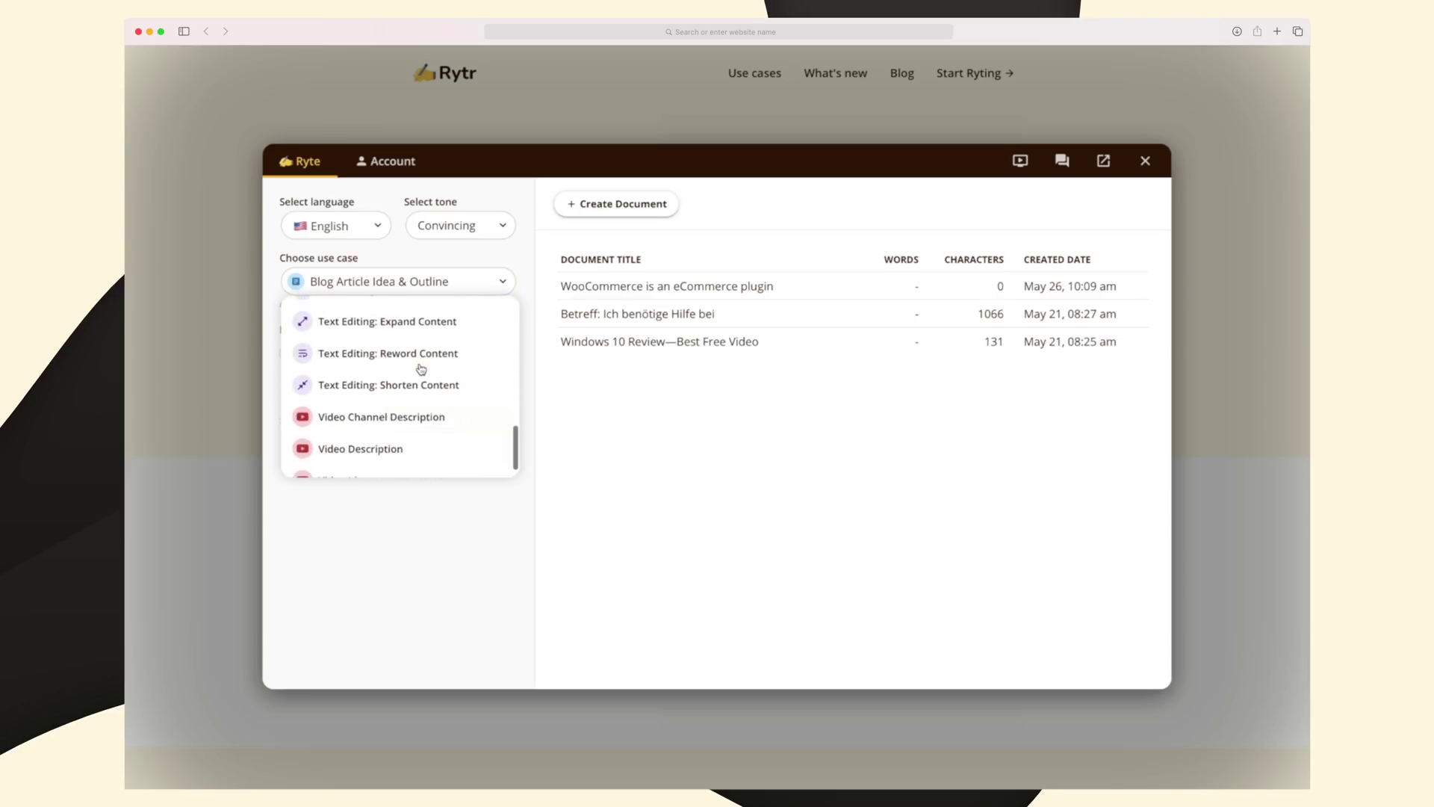
scroll(421, 369, "down", 1)
scroll(420, 368, "up", 3)
scroll(420, 369, "up", 3)
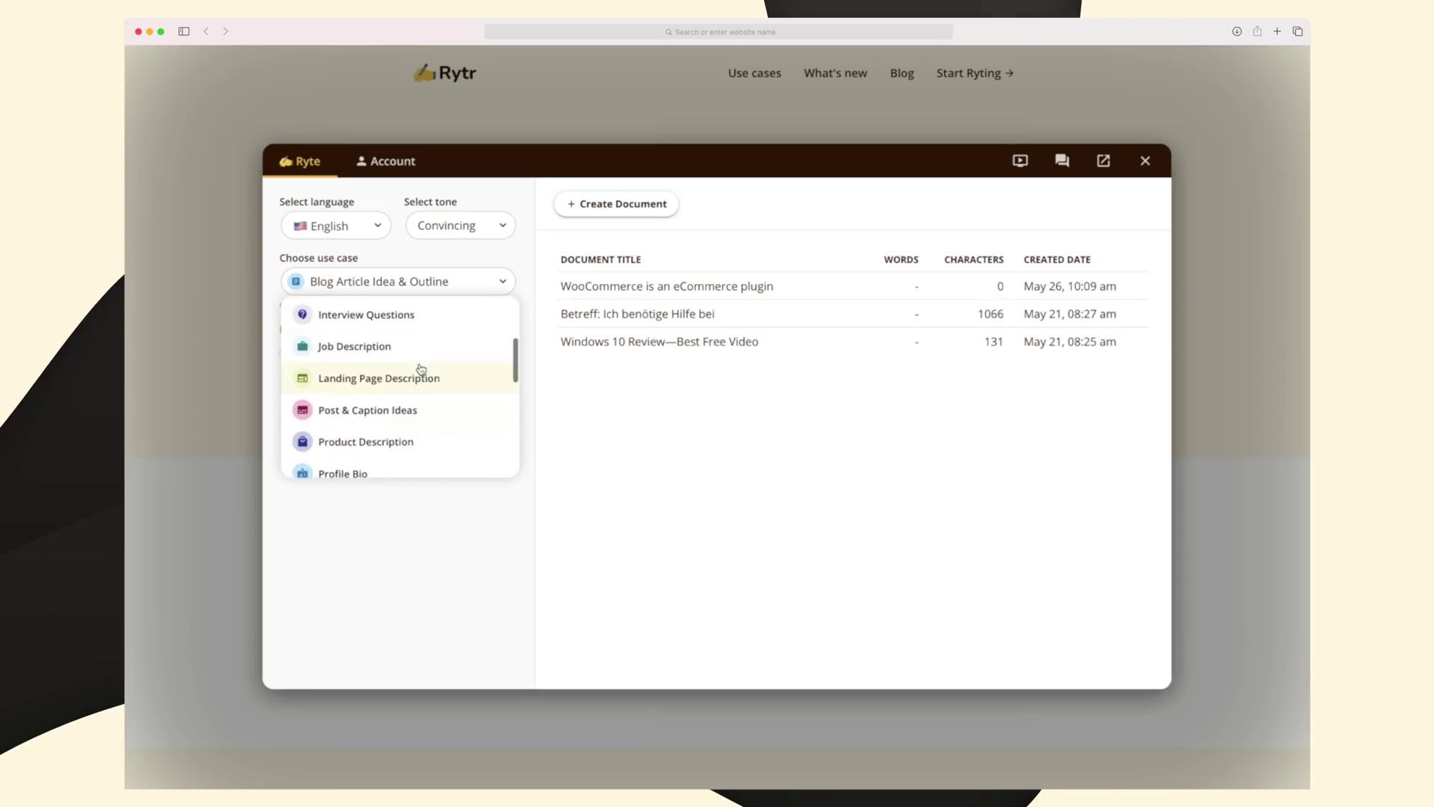
scroll(420, 369, "up", 1)
scroll(420, 368, "up", 1)
scroll(420, 368, "up", 1)
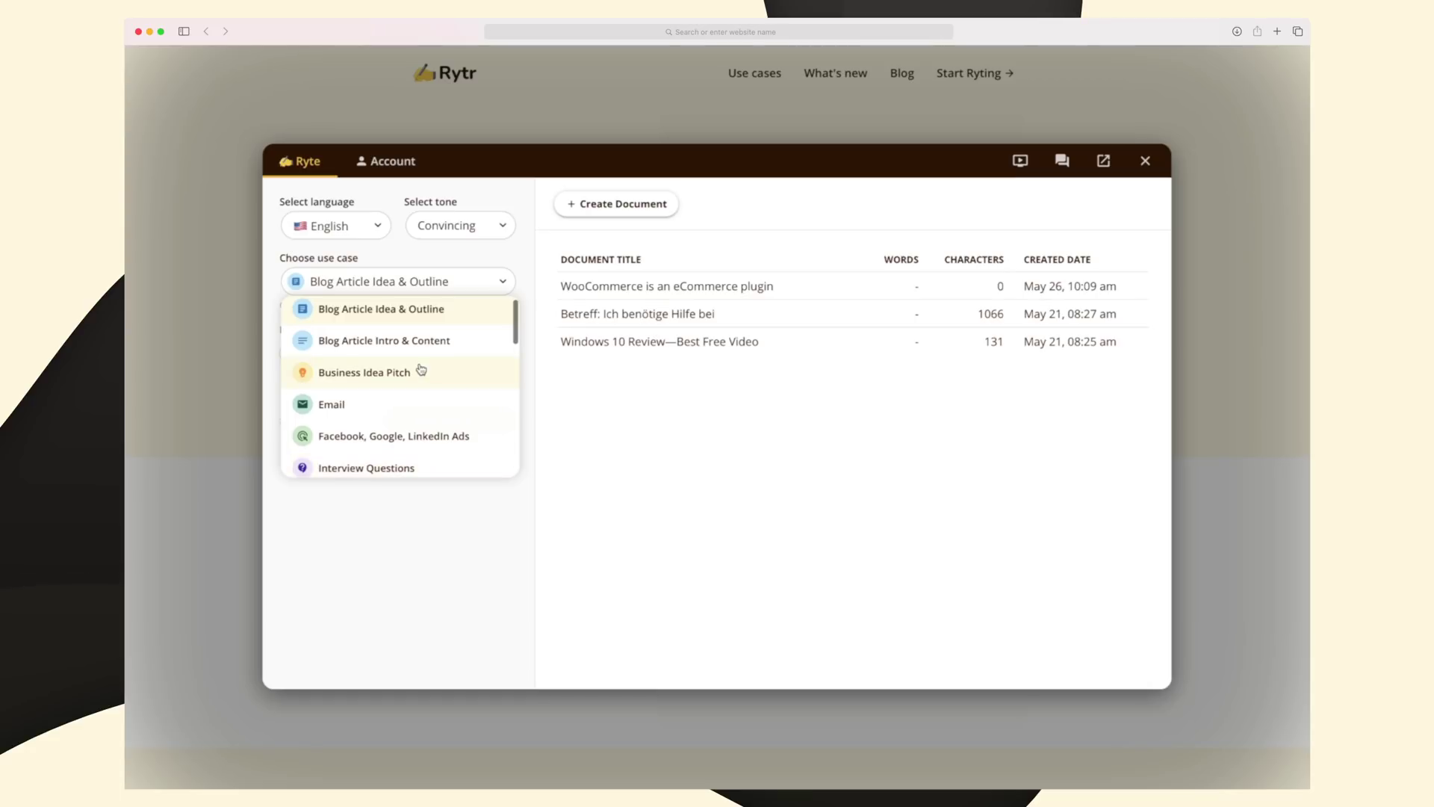
scroll(420, 369, "down", 1)
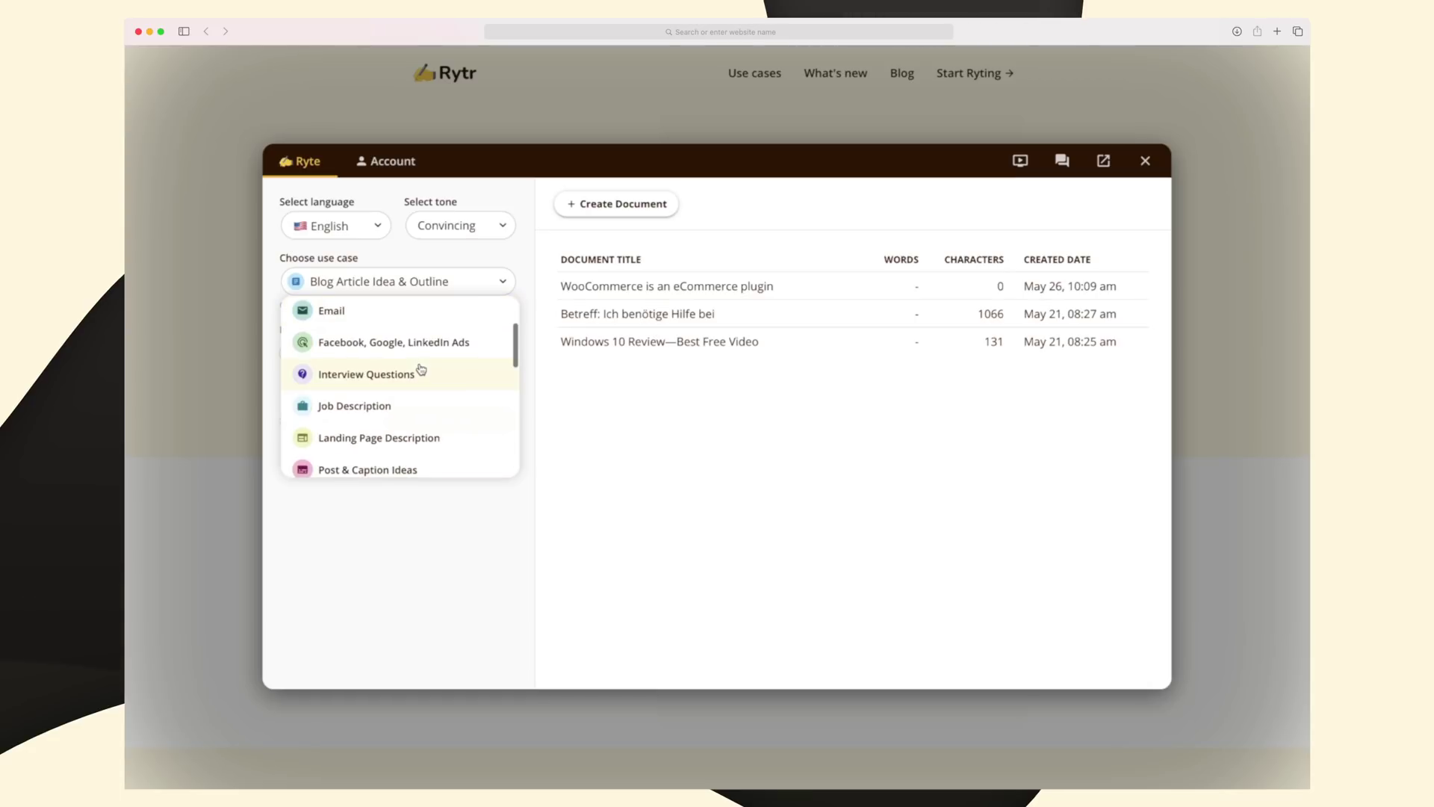
scroll(419, 368, "down", 2)
scroll(420, 369, "down", 1)
scroll(421, 369, "down", 1)
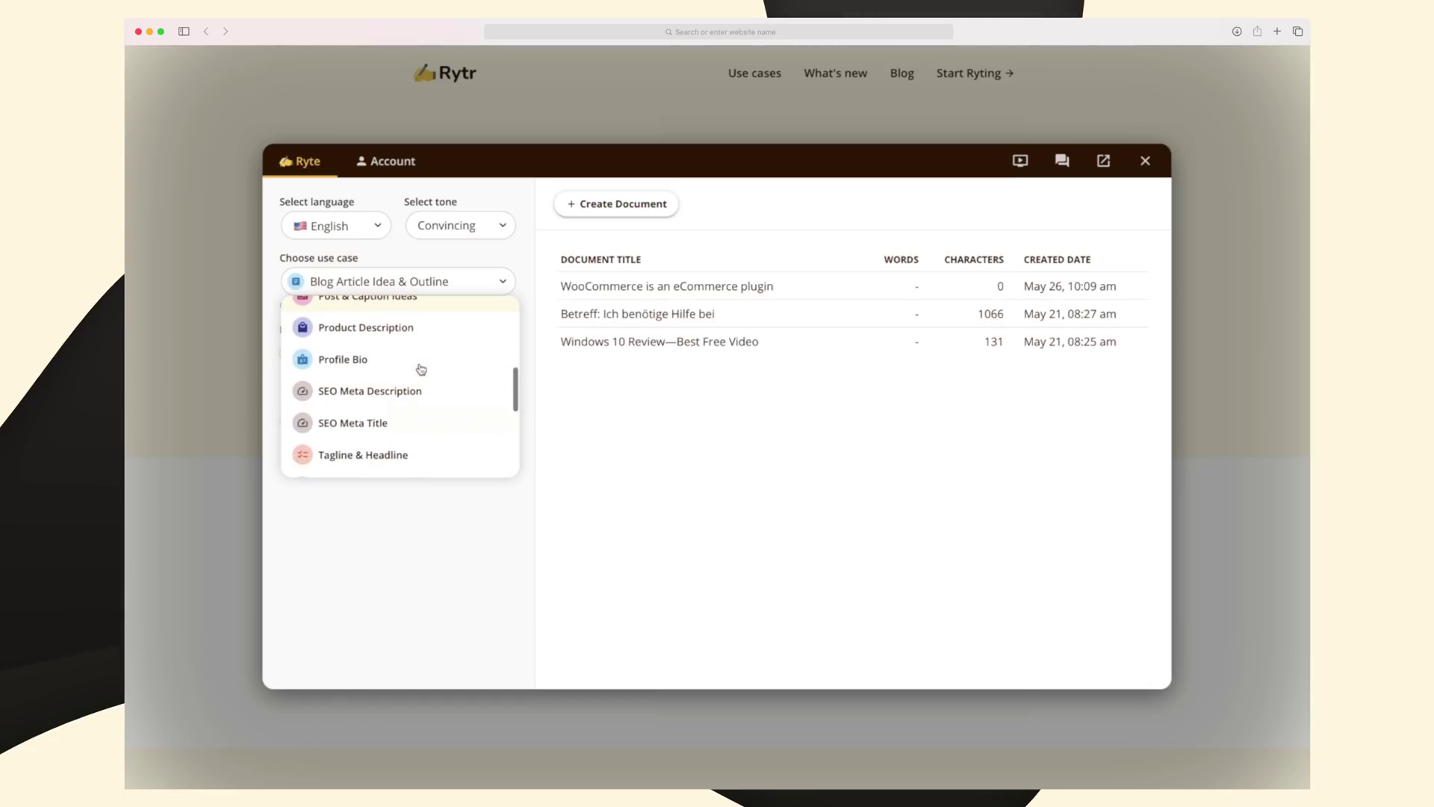
- Browse the credit usage, profile, earn-credits, affiliate and FAQ pages, then return to writing
left_click(386, 160)
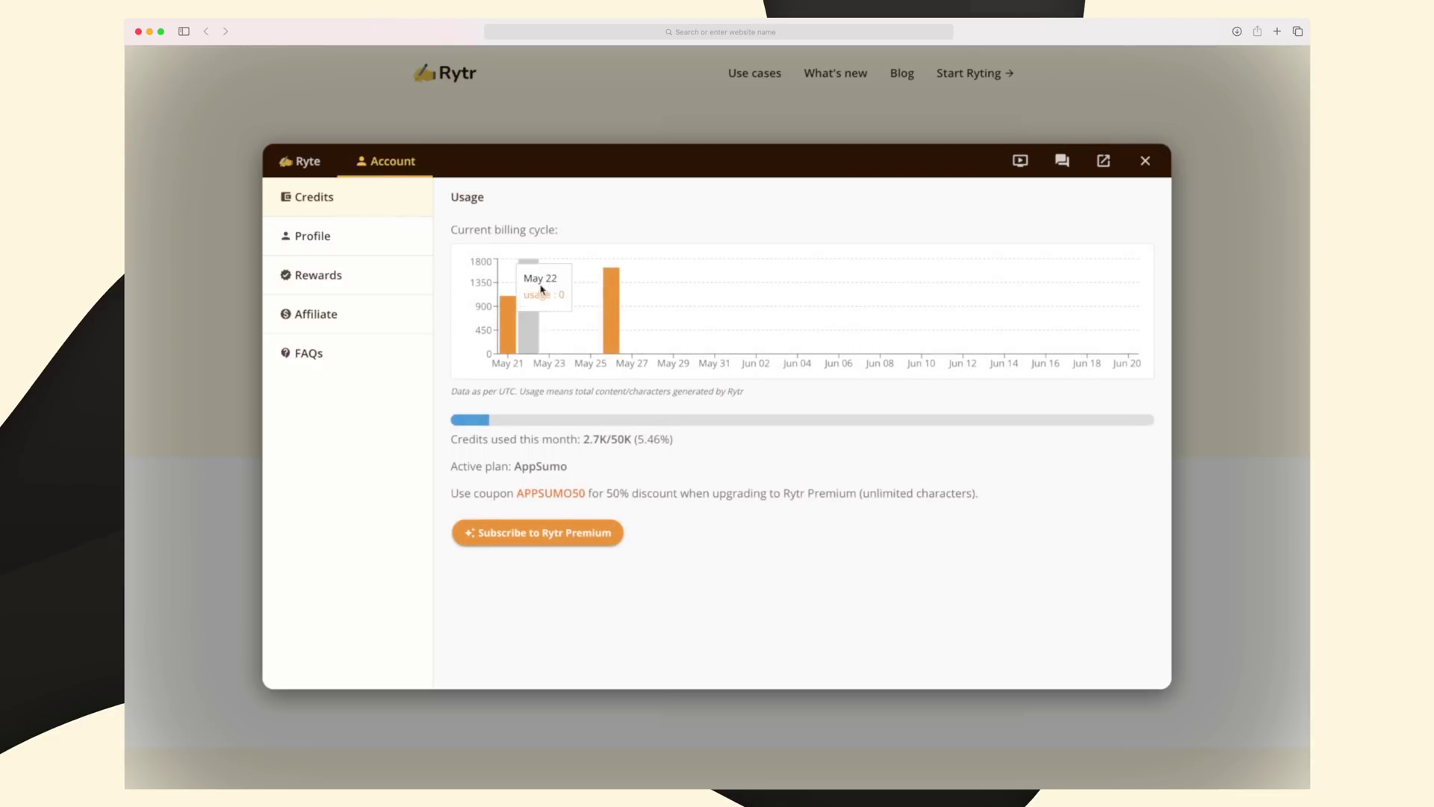
mouse_move(612, 314)
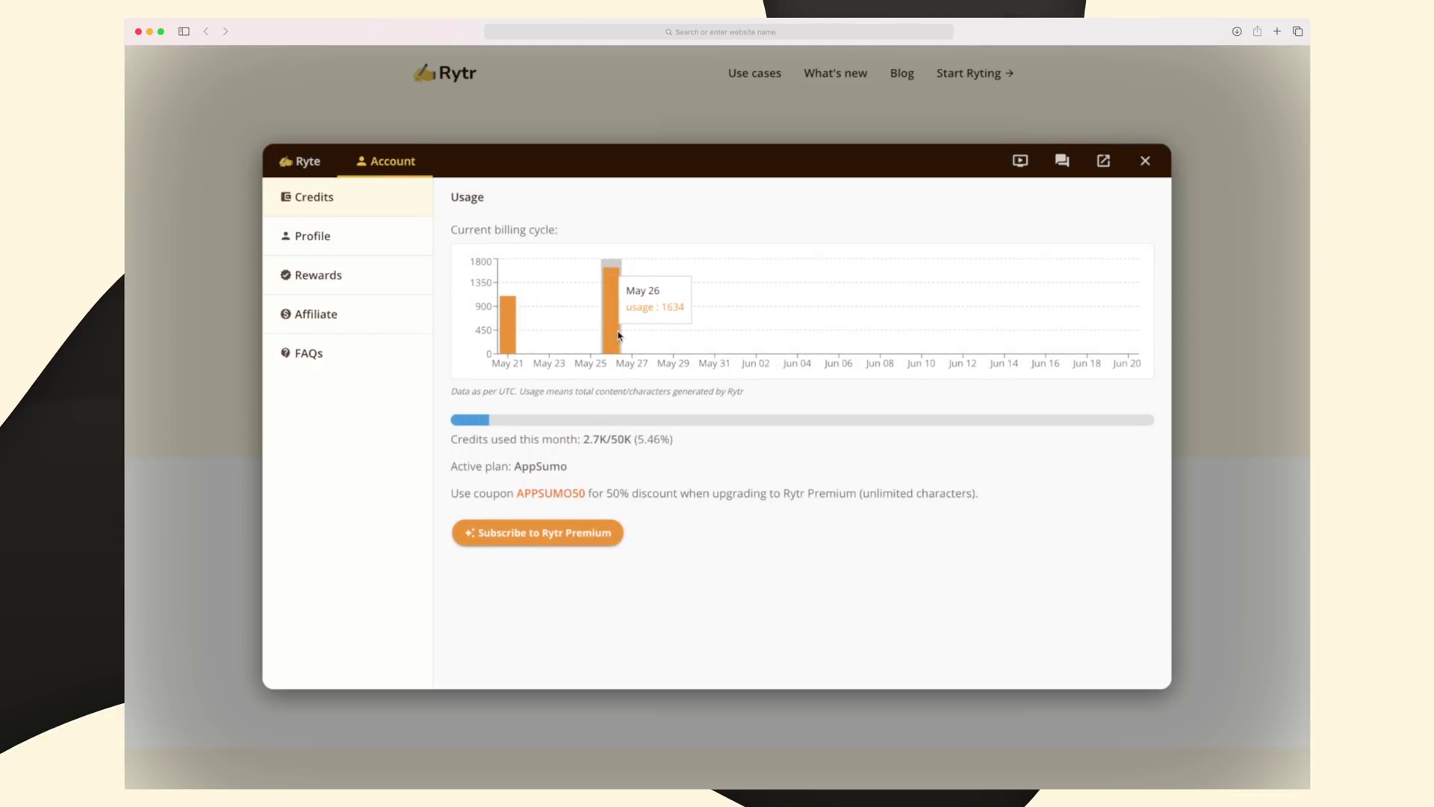
left_click(348, 236)
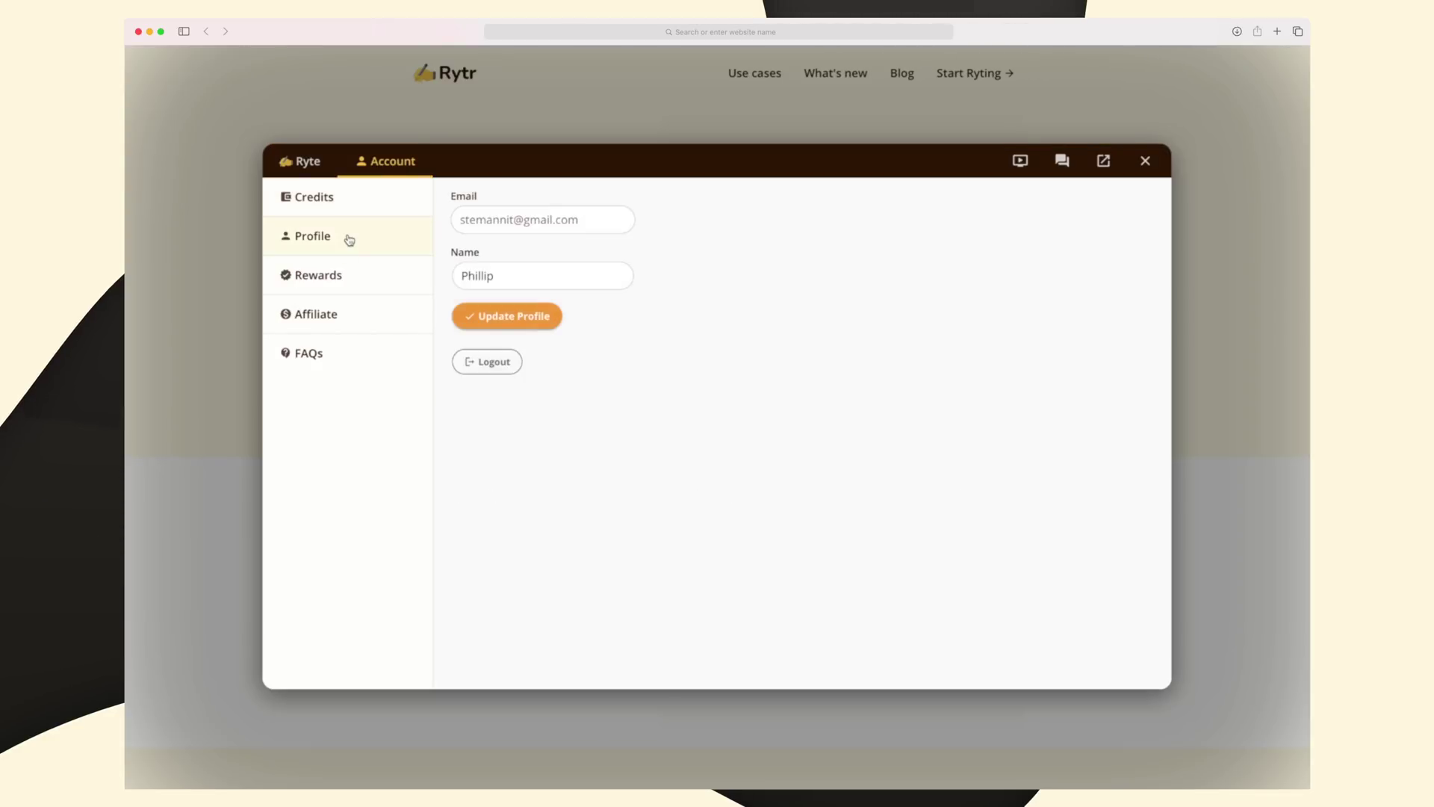
left_click(343, 281)
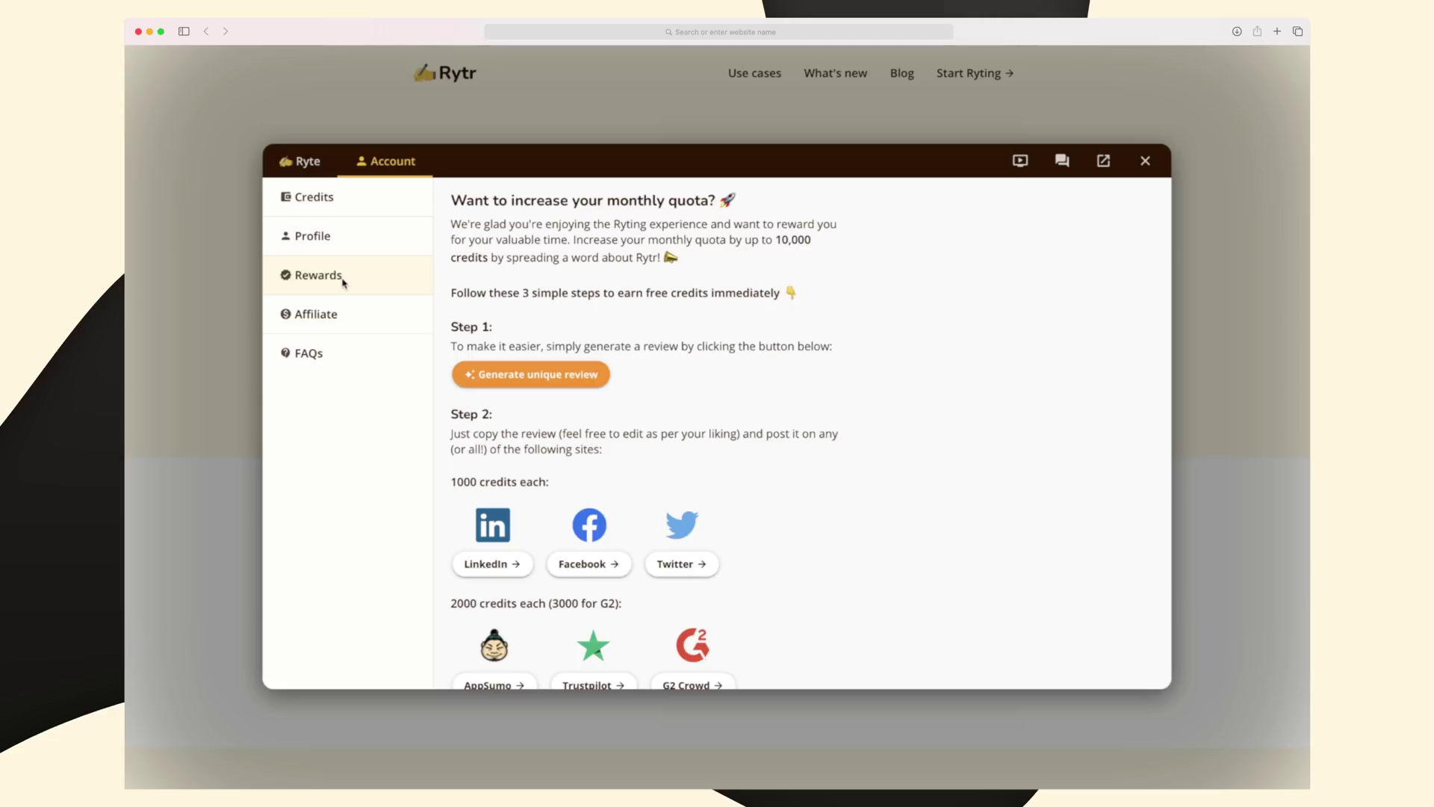
scroll(673, 435, "down", 2)
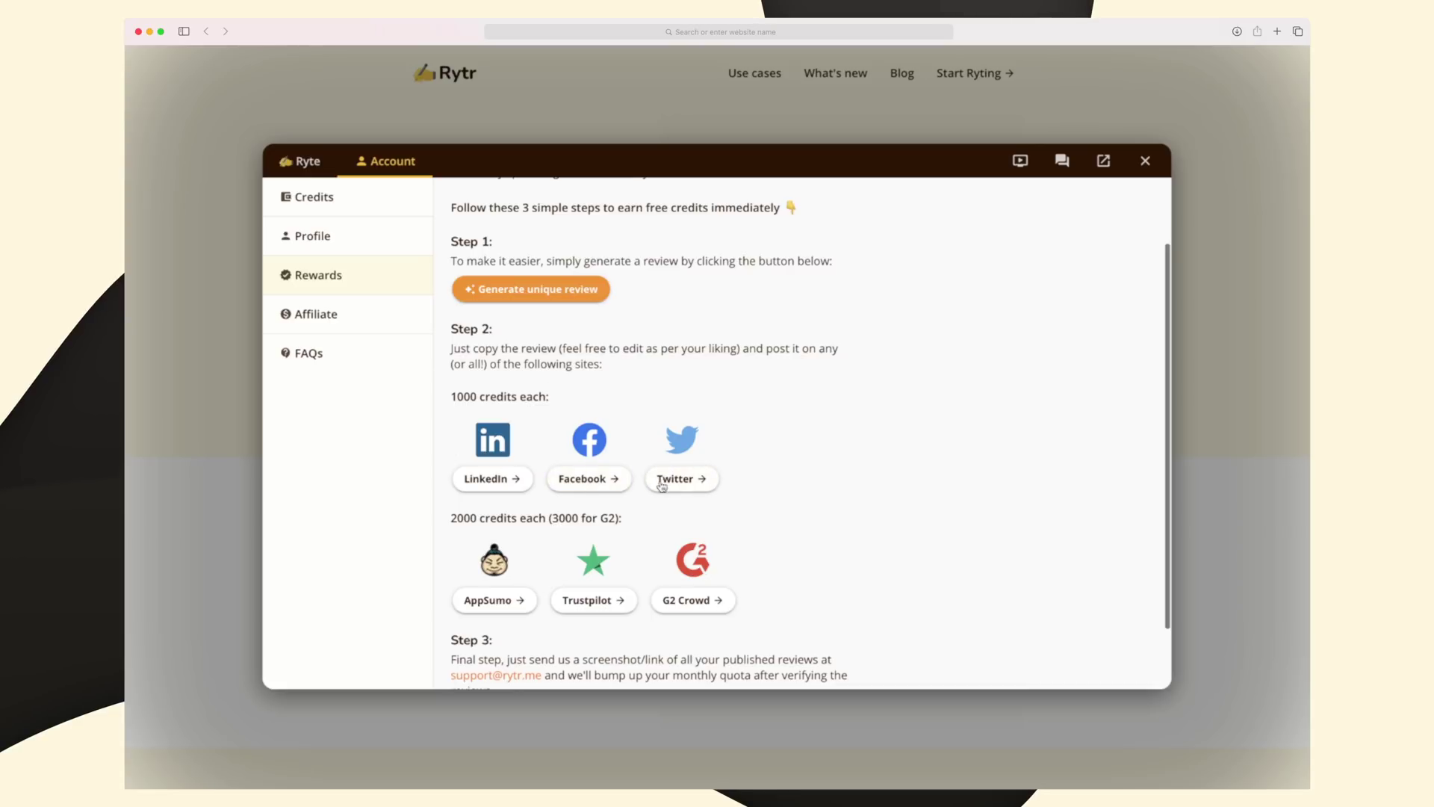
scroll(696, 448, "down", 2)
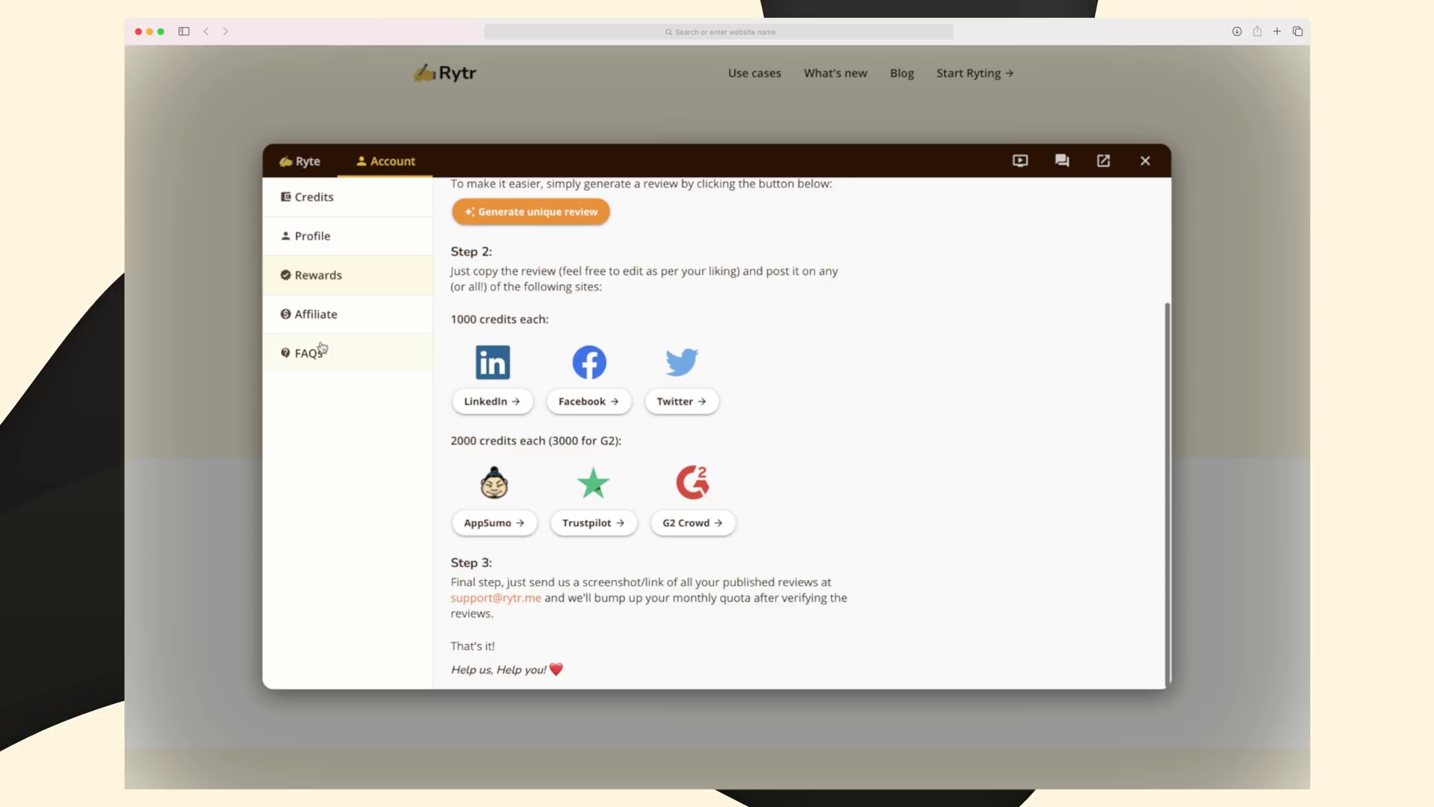
left_click(332, 318)
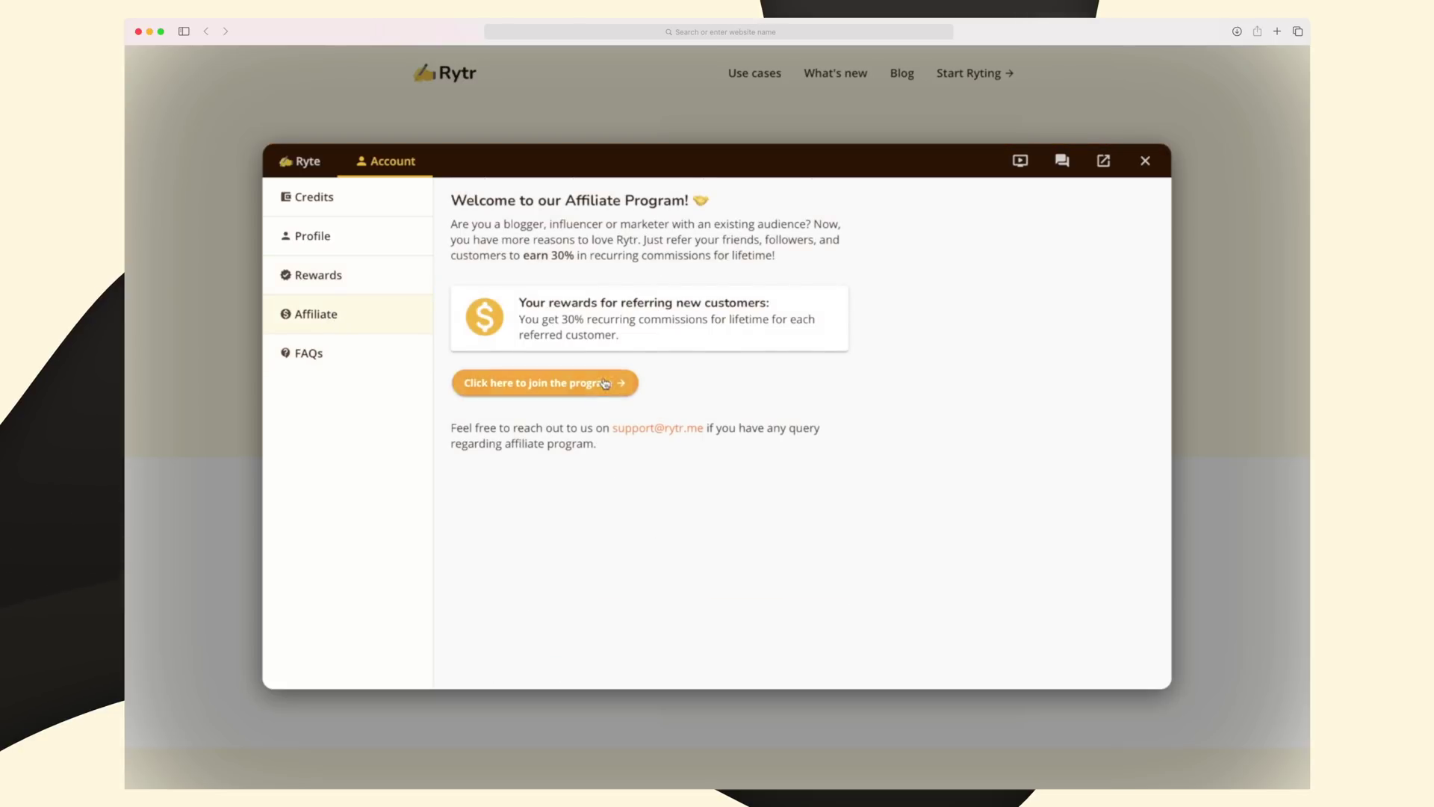
left_click(333, 357)
scroll(647, 359, "down", 2)
scroll(646, 360, "down", 1)
scroll(647, 359, "up", 3)
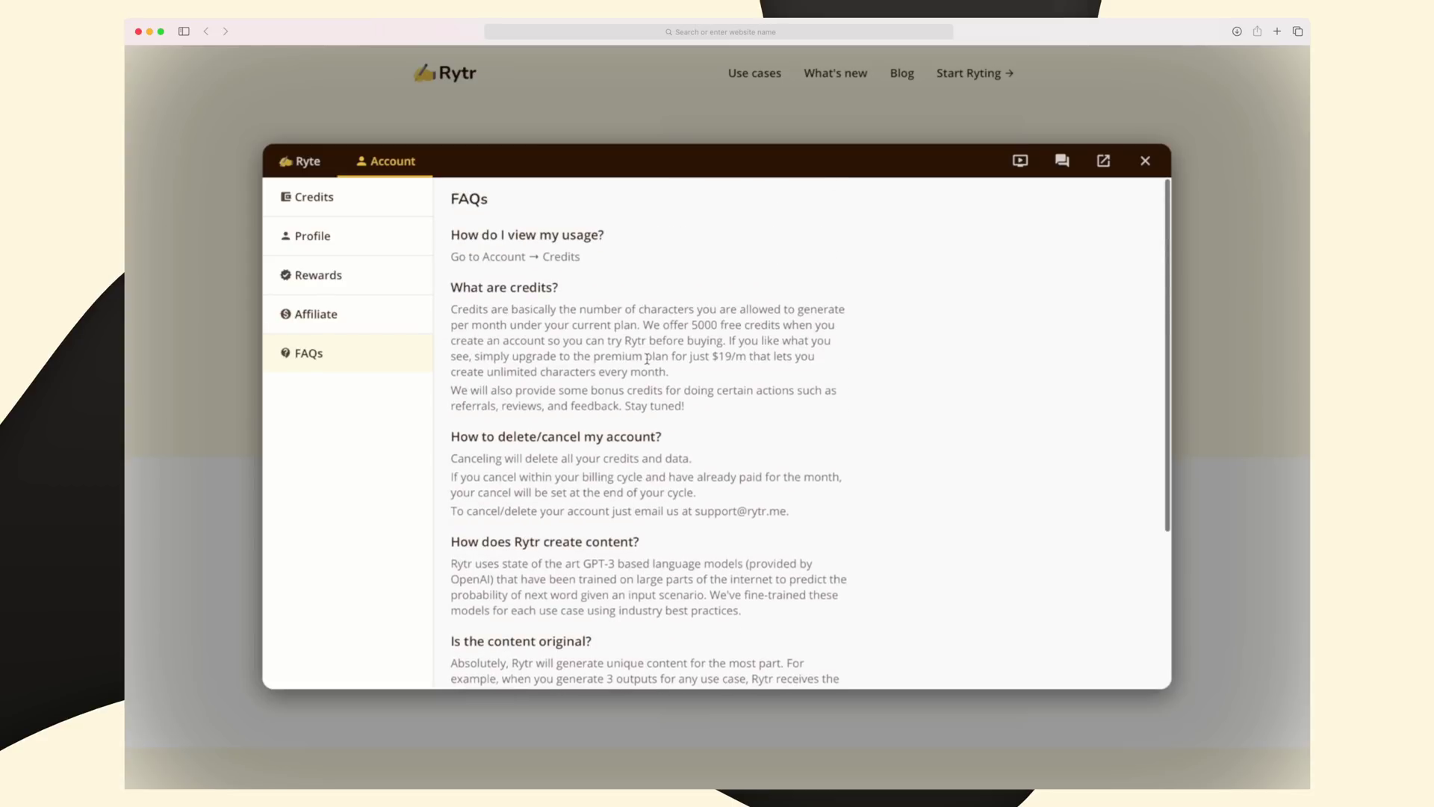
left_click(304, 160)
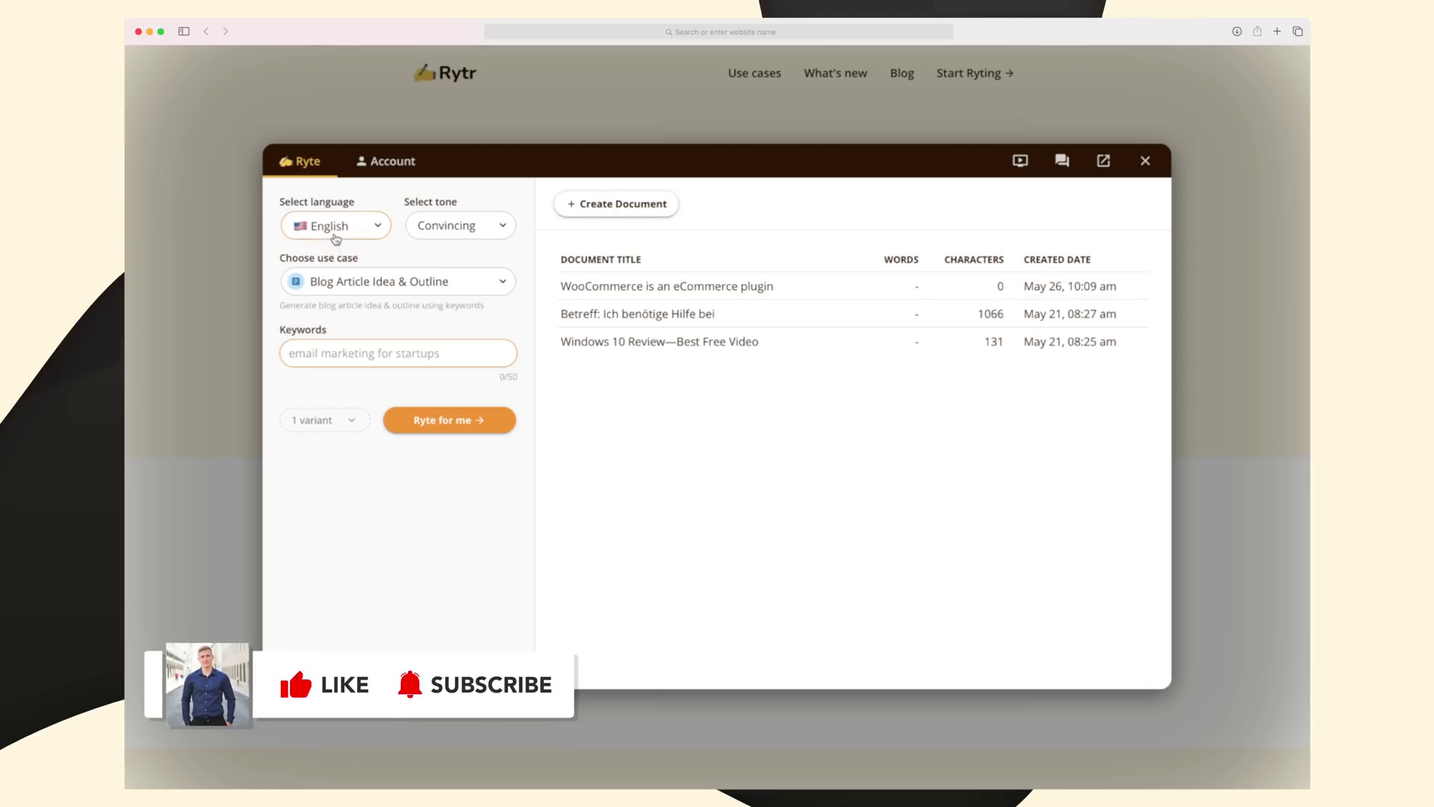
- Keep Blog Article Idea & Outline and one variant, then add a blank line above item 1
left_click(376, 281)
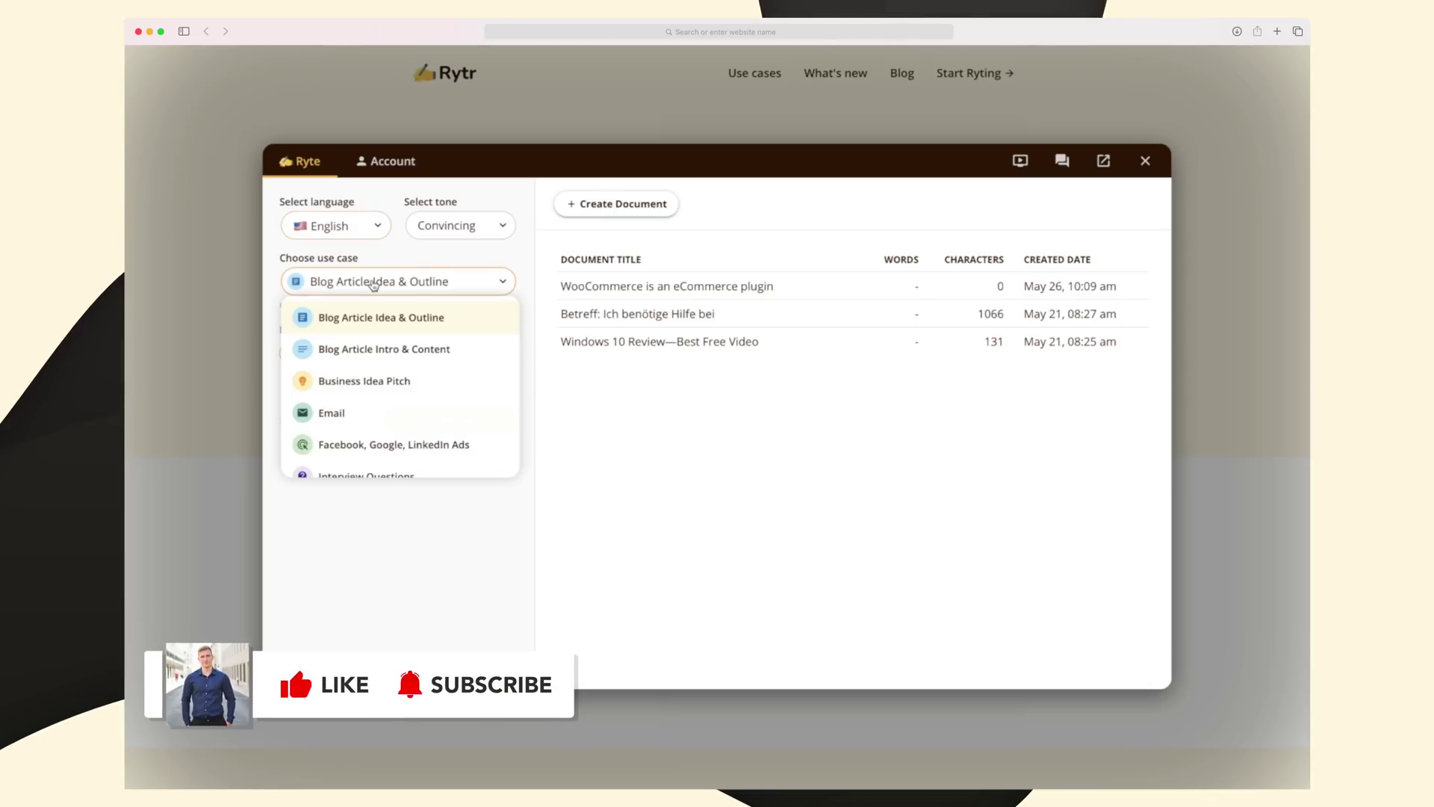
left_click(394, 323)
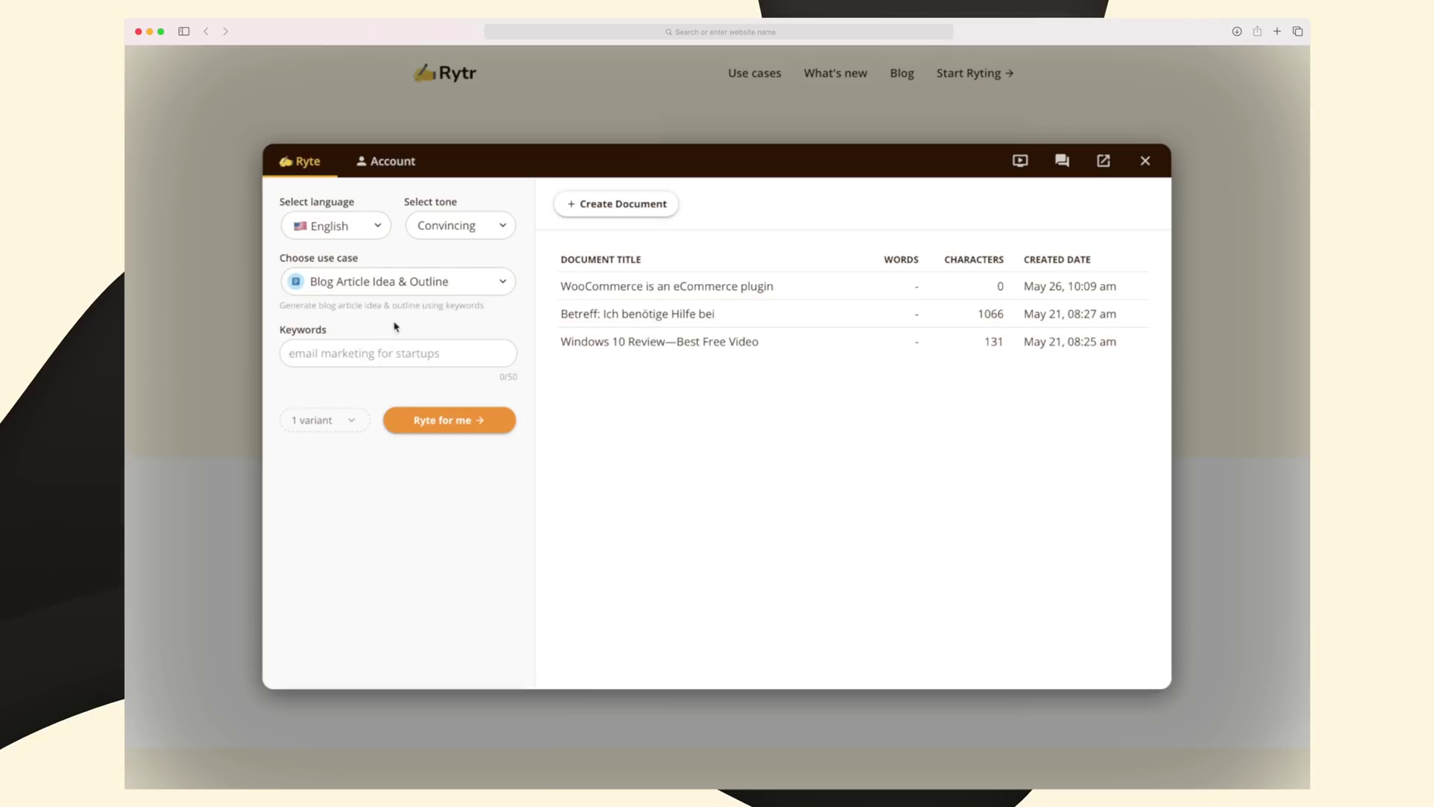
left_click(373, 353)
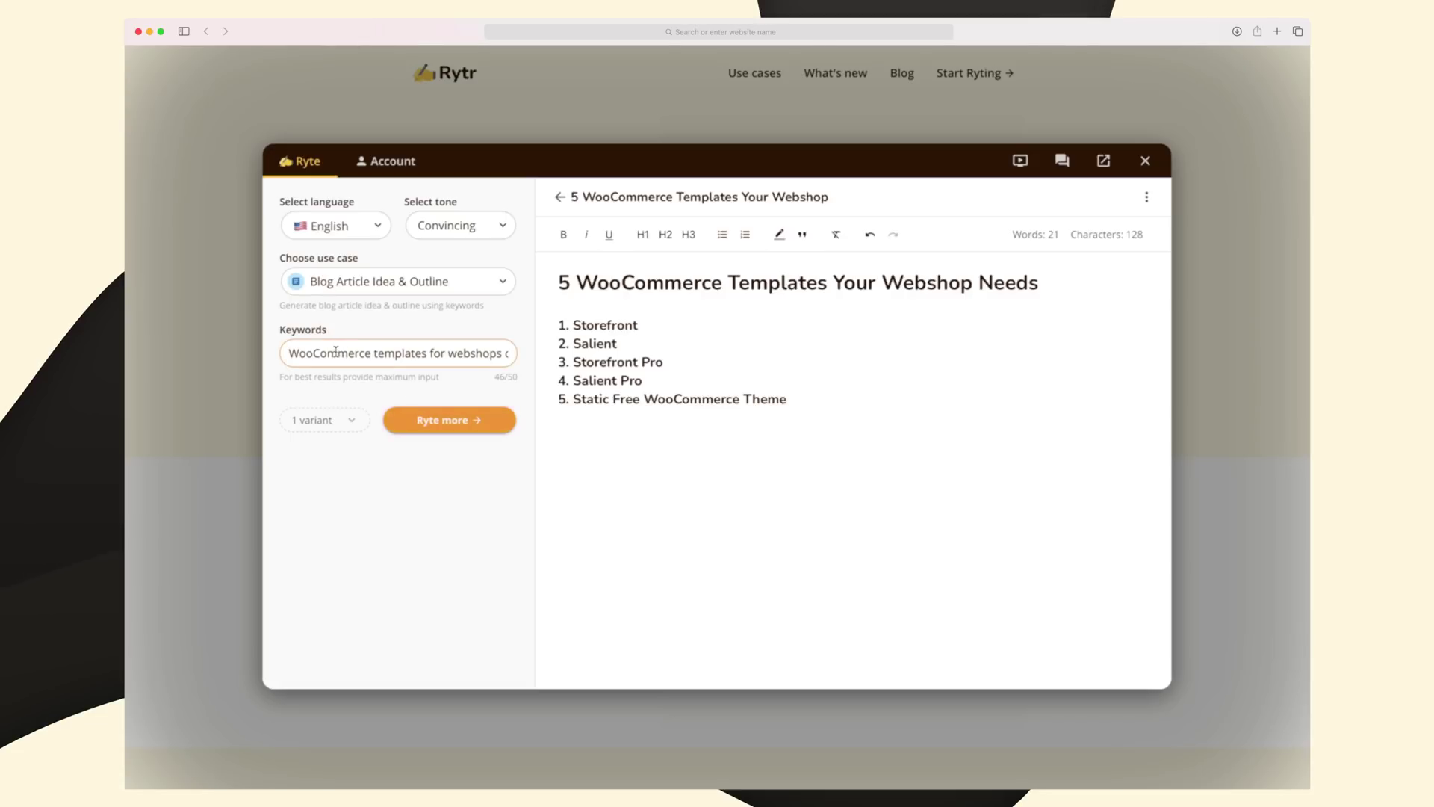
left_click_drag(398, 356, 513, 357)
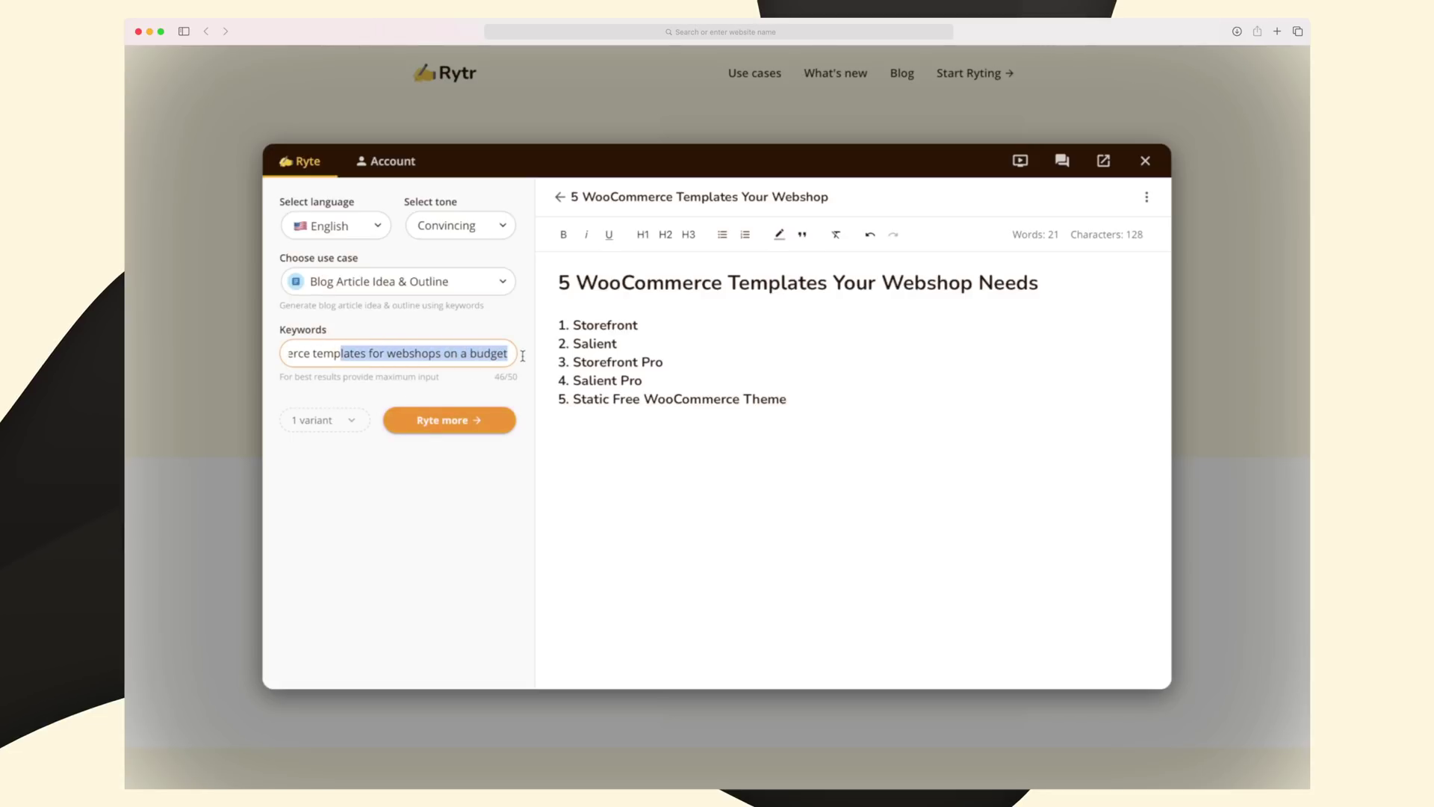
left_click(462, 357)
left_click(351, 423)
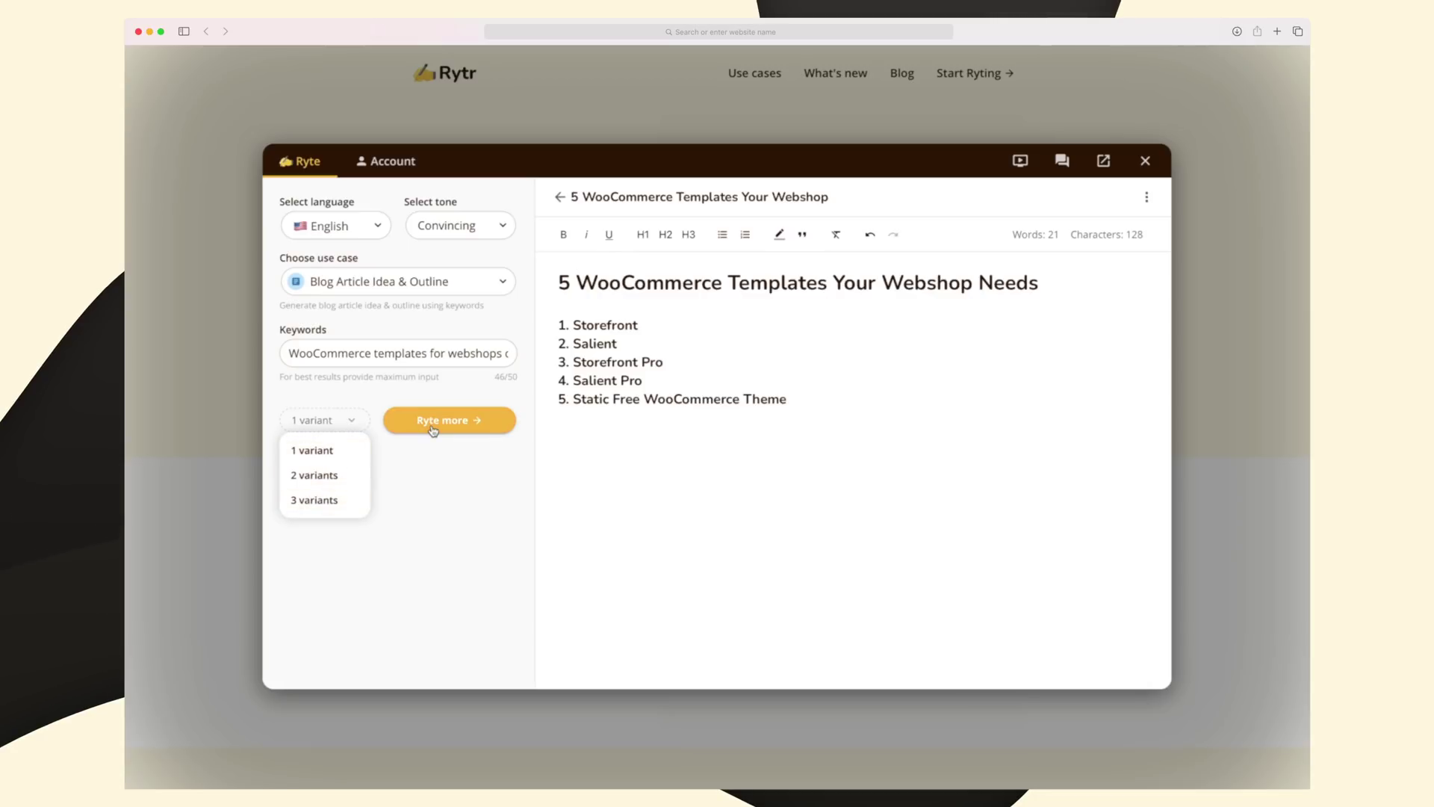
left_click(433, 488)
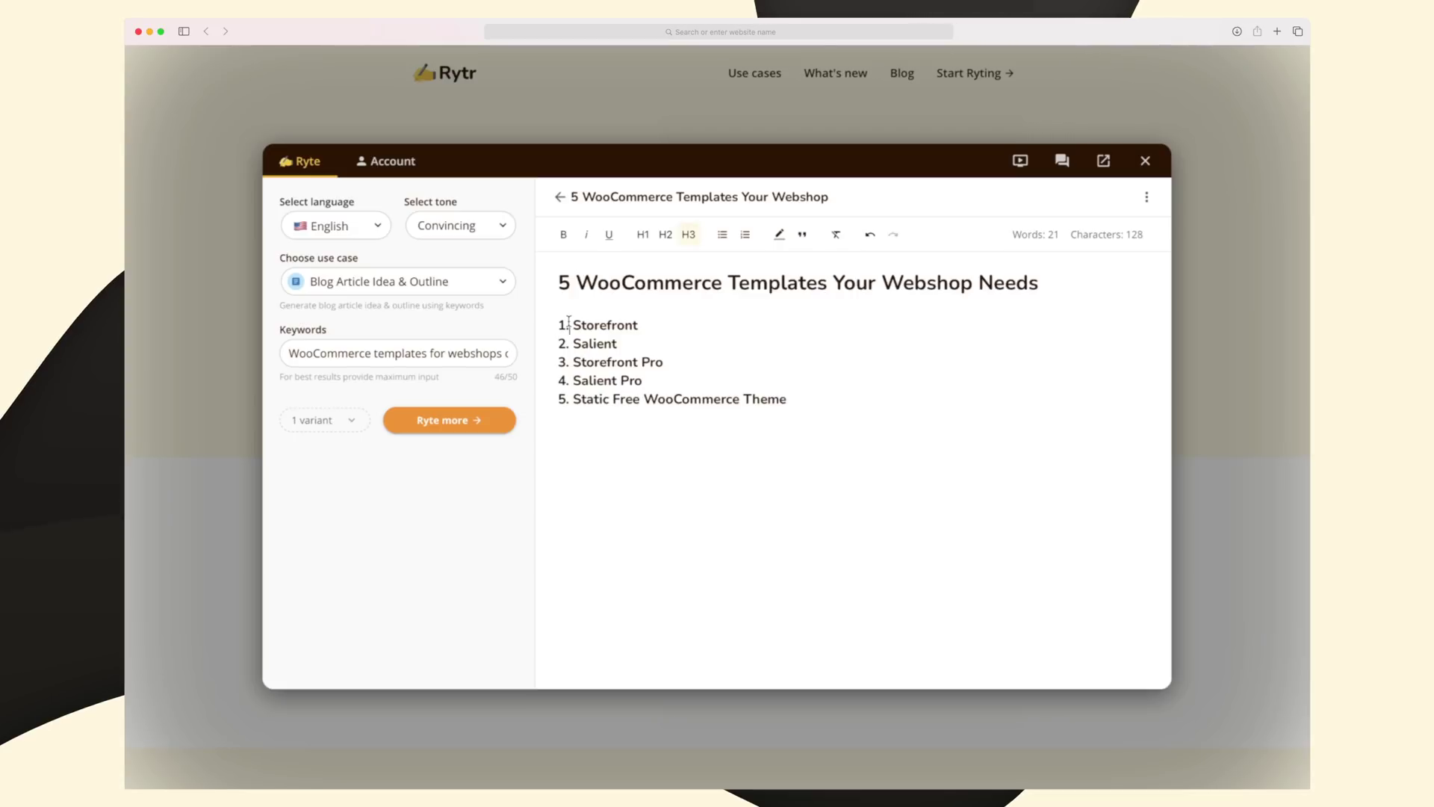
left_click(559, 323)
key("Return")
type("ntrodu")
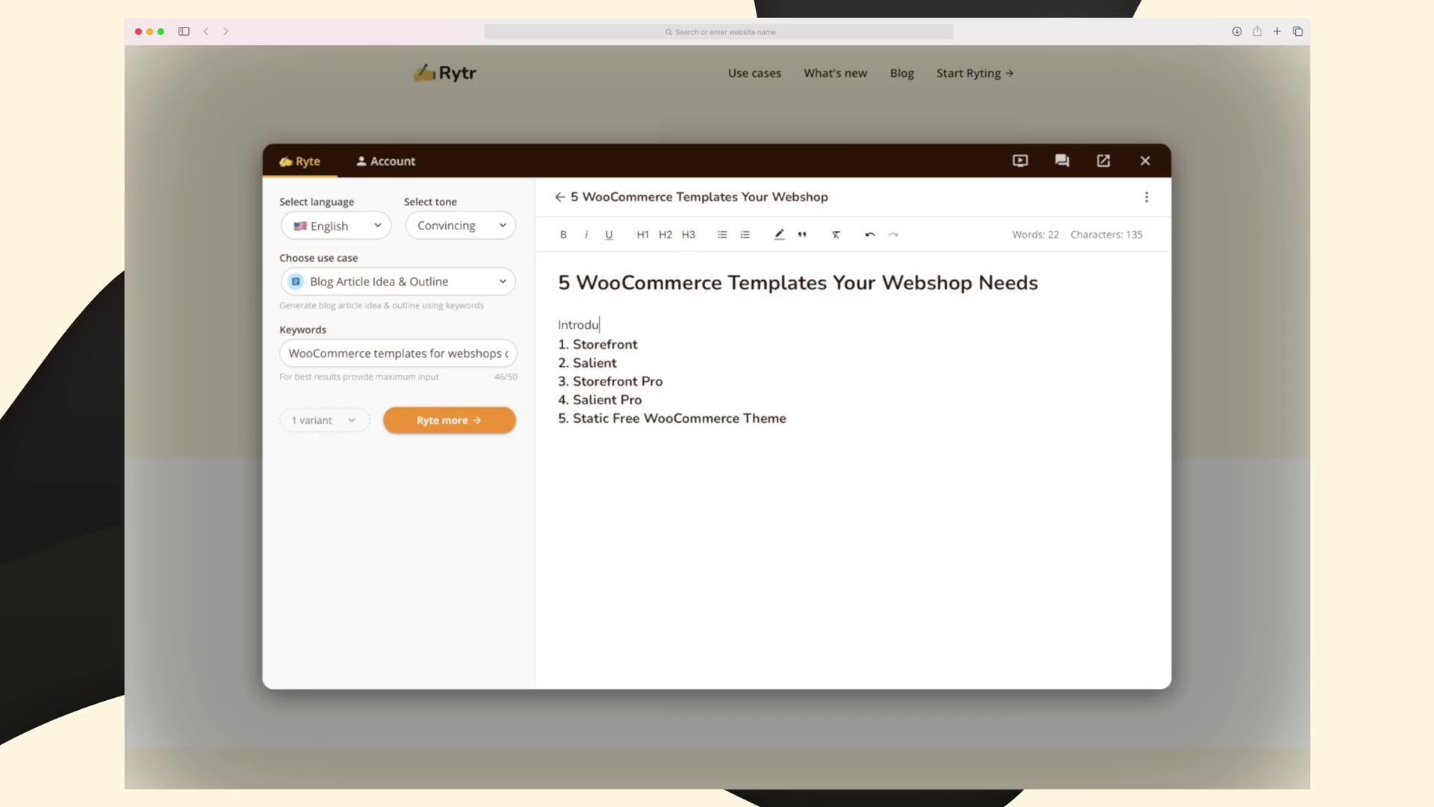
type("ction")
- Replace the fifth item, Static Free WooCommerce Theme, with Conclusion
left_click(598, 363)
triple_click(797, 416)
key("BackSpace")
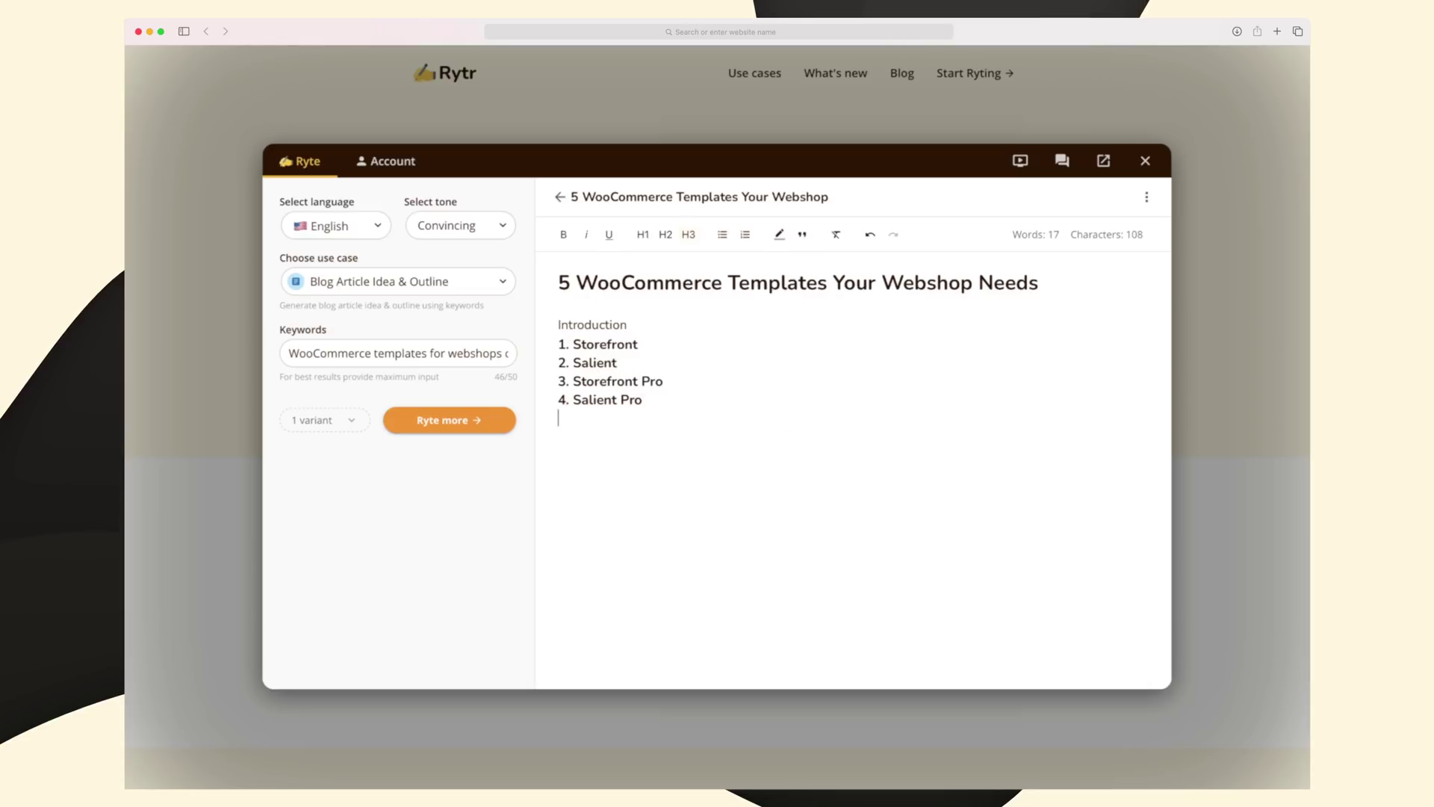
type("Conclu")
type("sion")
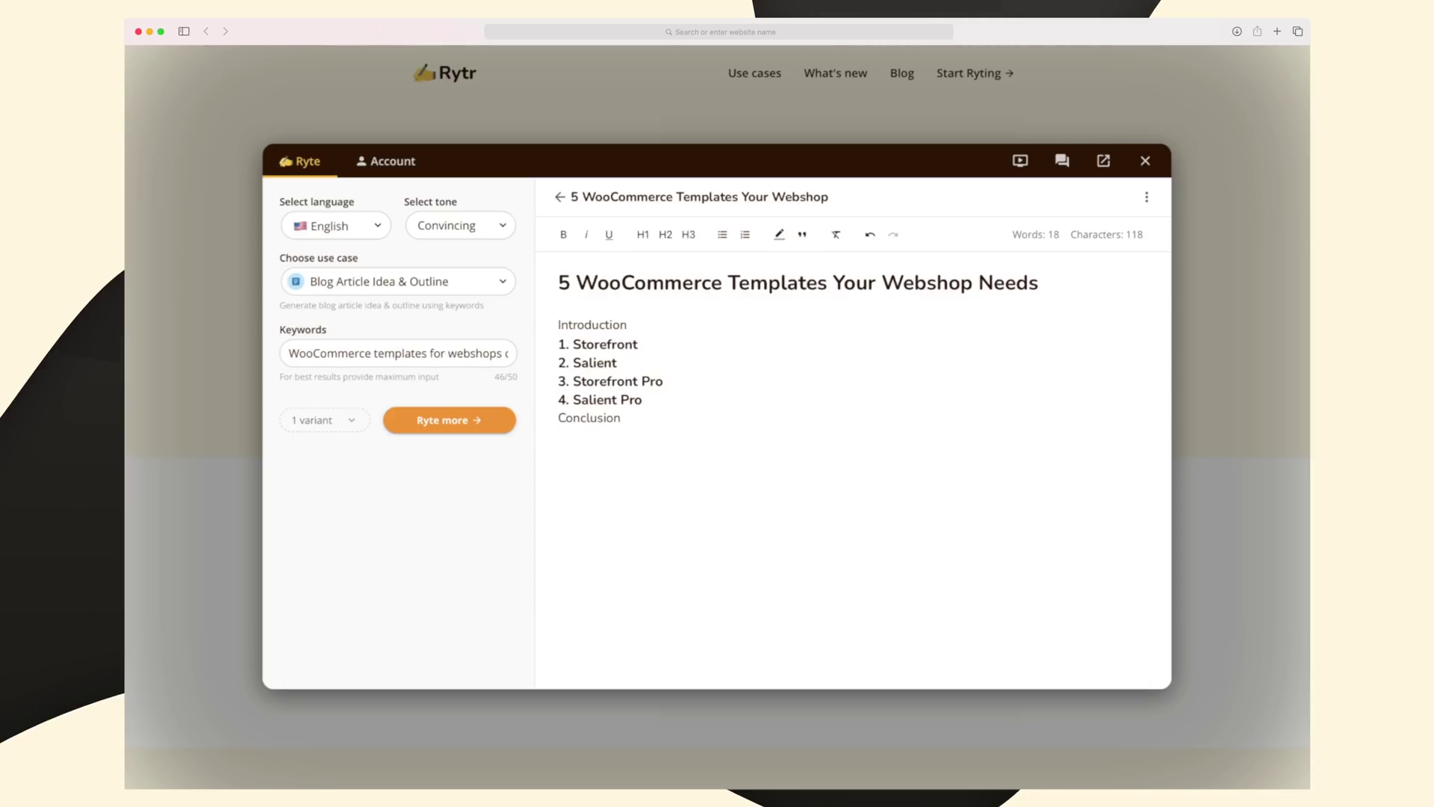
- Change the title's number from 5 to 4 and view the available use cases
left_click_drag(507, 352, 469, 349)
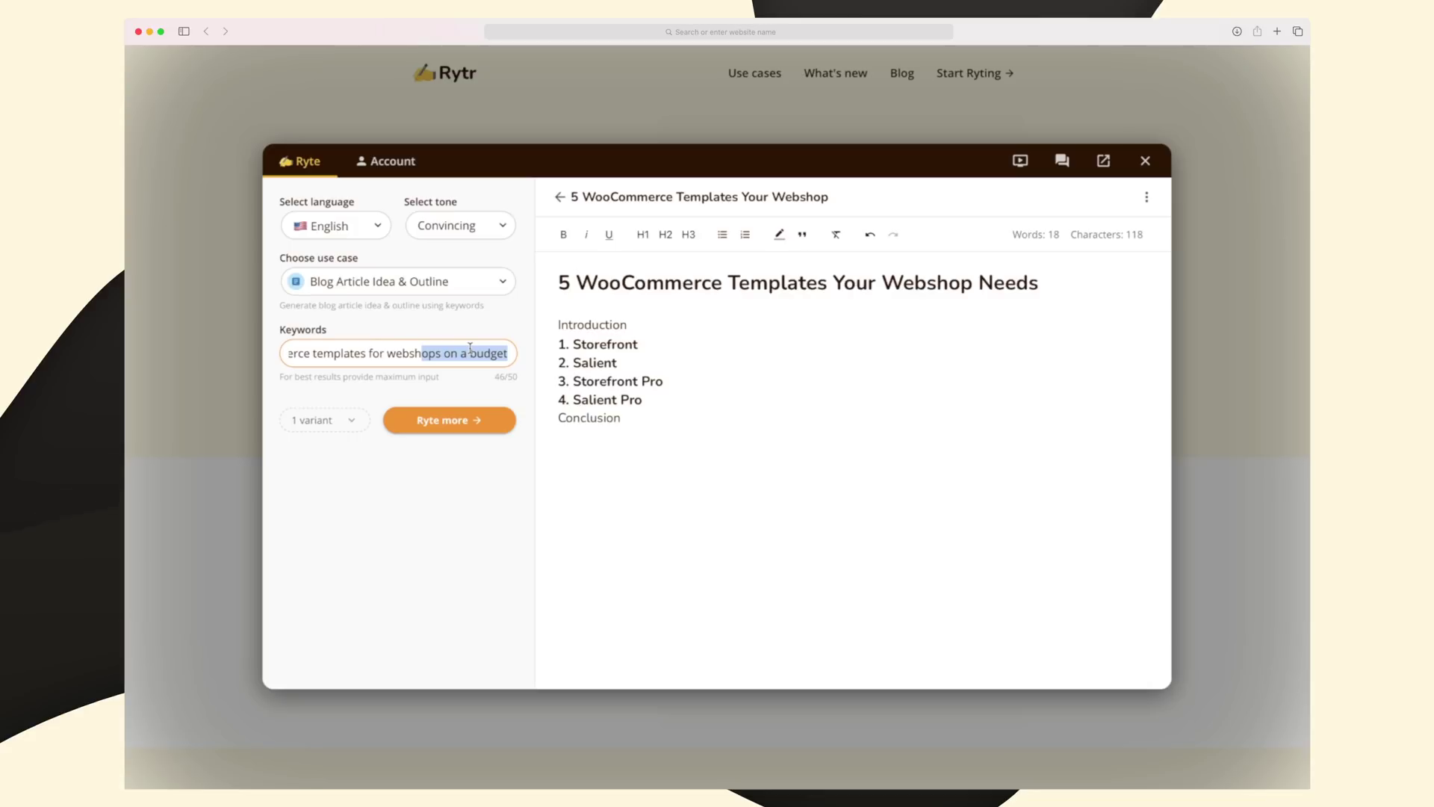
left_click(569, 283)
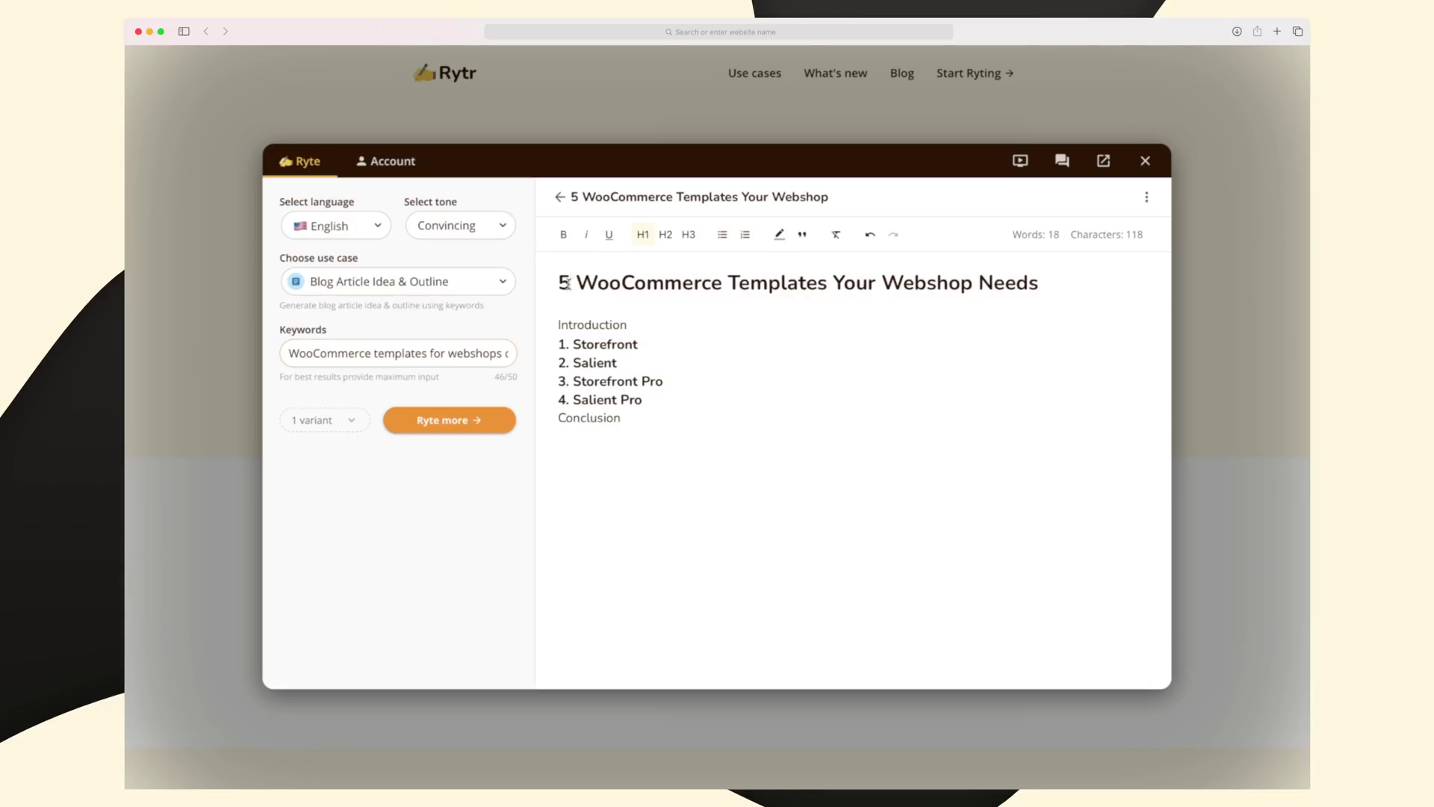
key("BackSpace")
type("4")
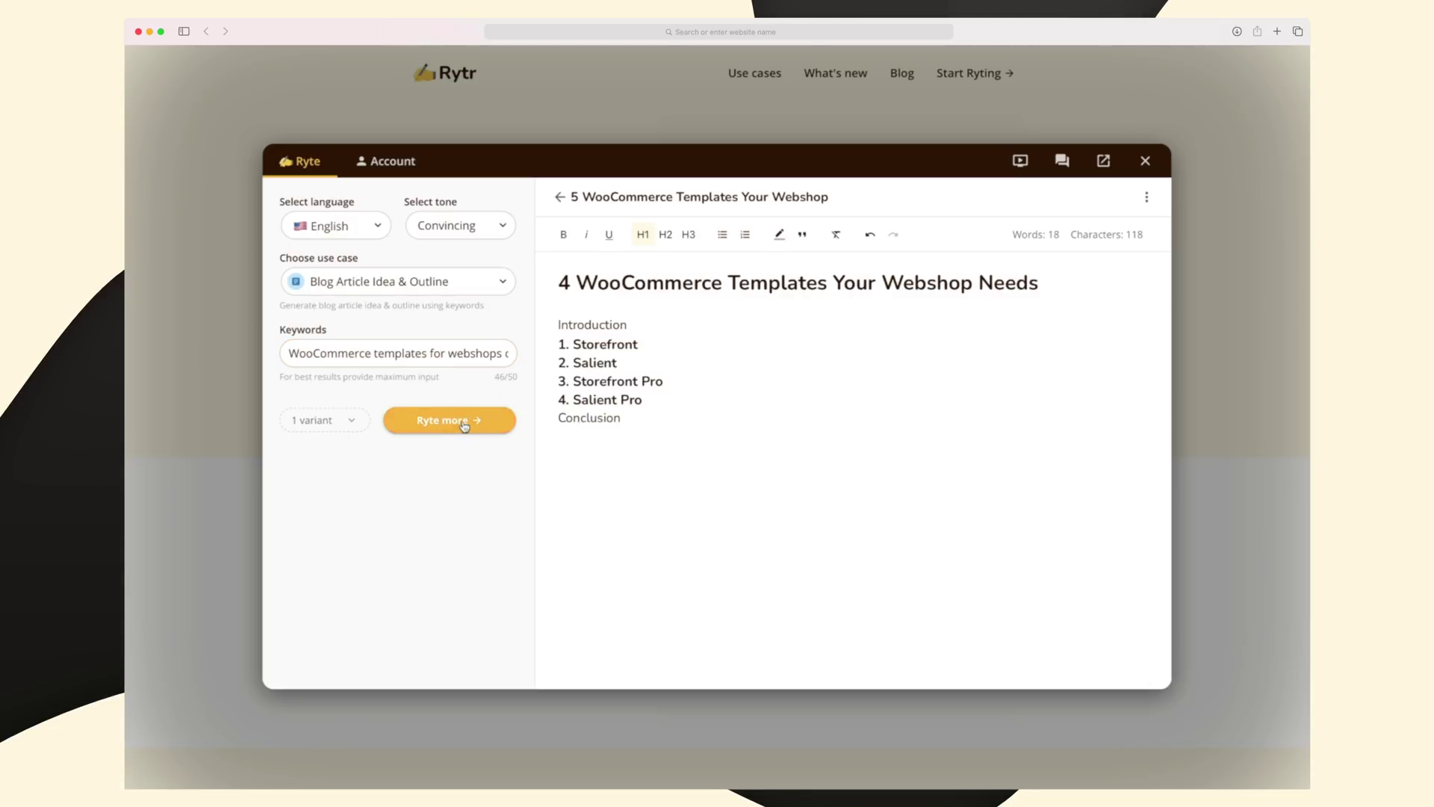
left_click(465, 426)
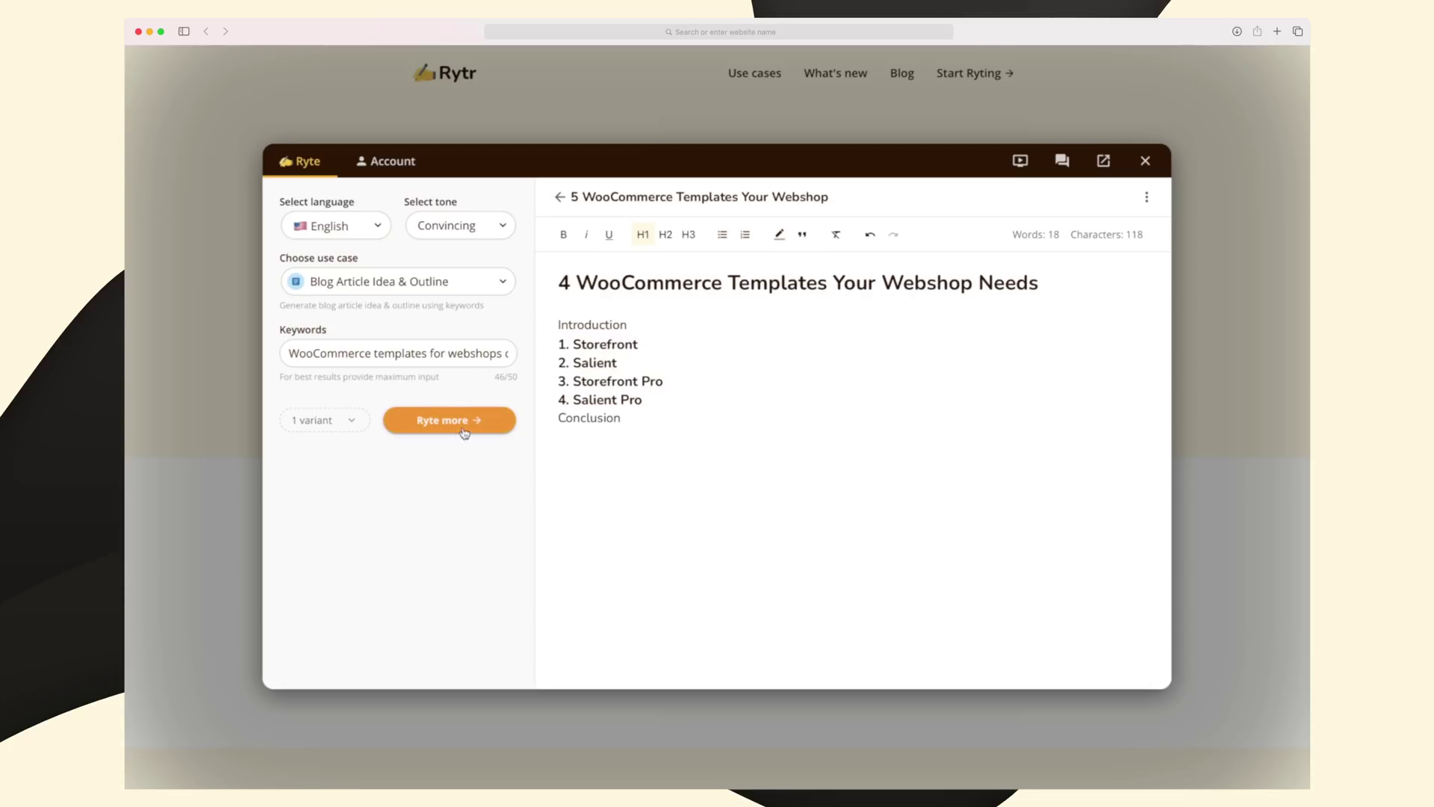
left_click(433, 287)
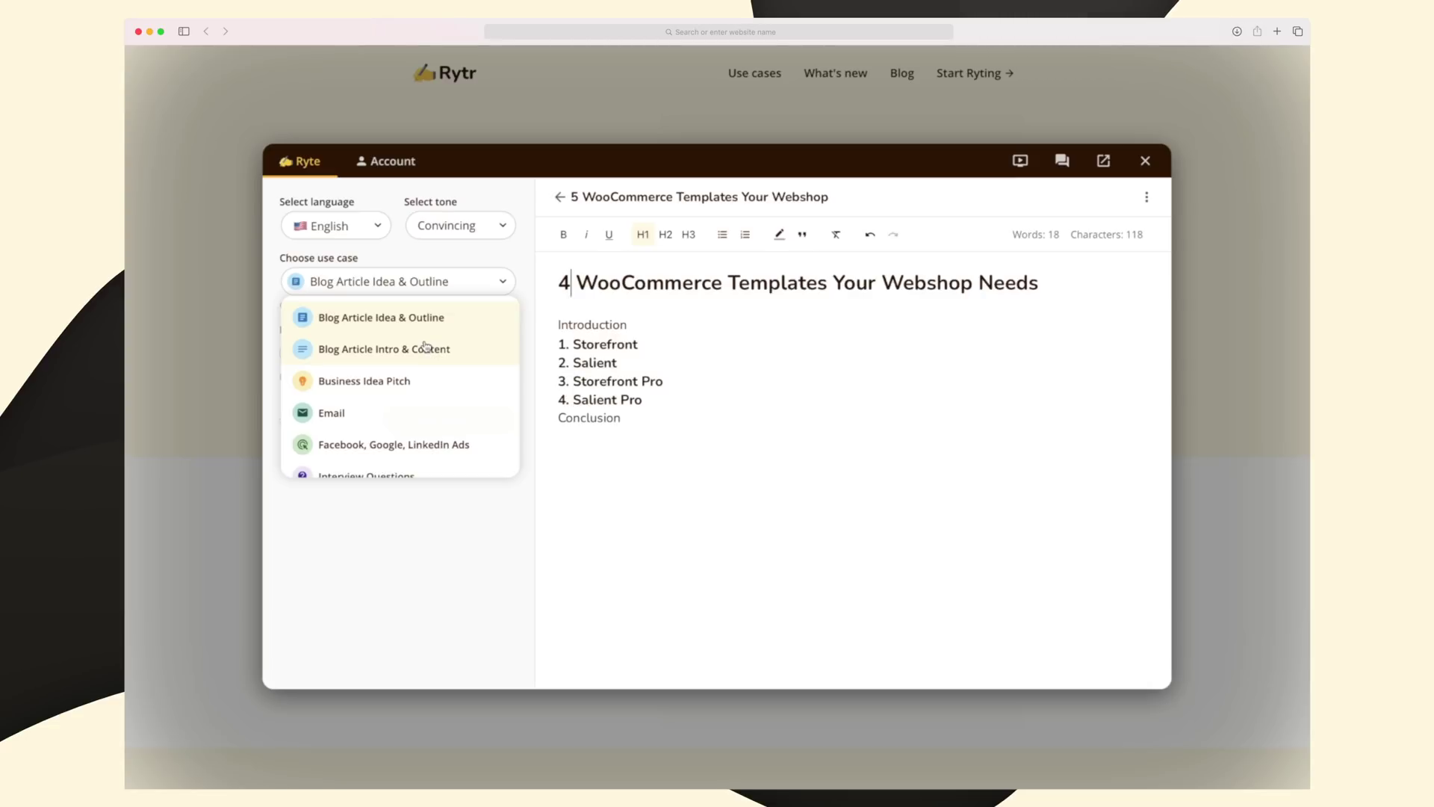
- Use Blog Article Intro & Content with Storefront as section topic and generate paragraphs
left_click(405, 357)
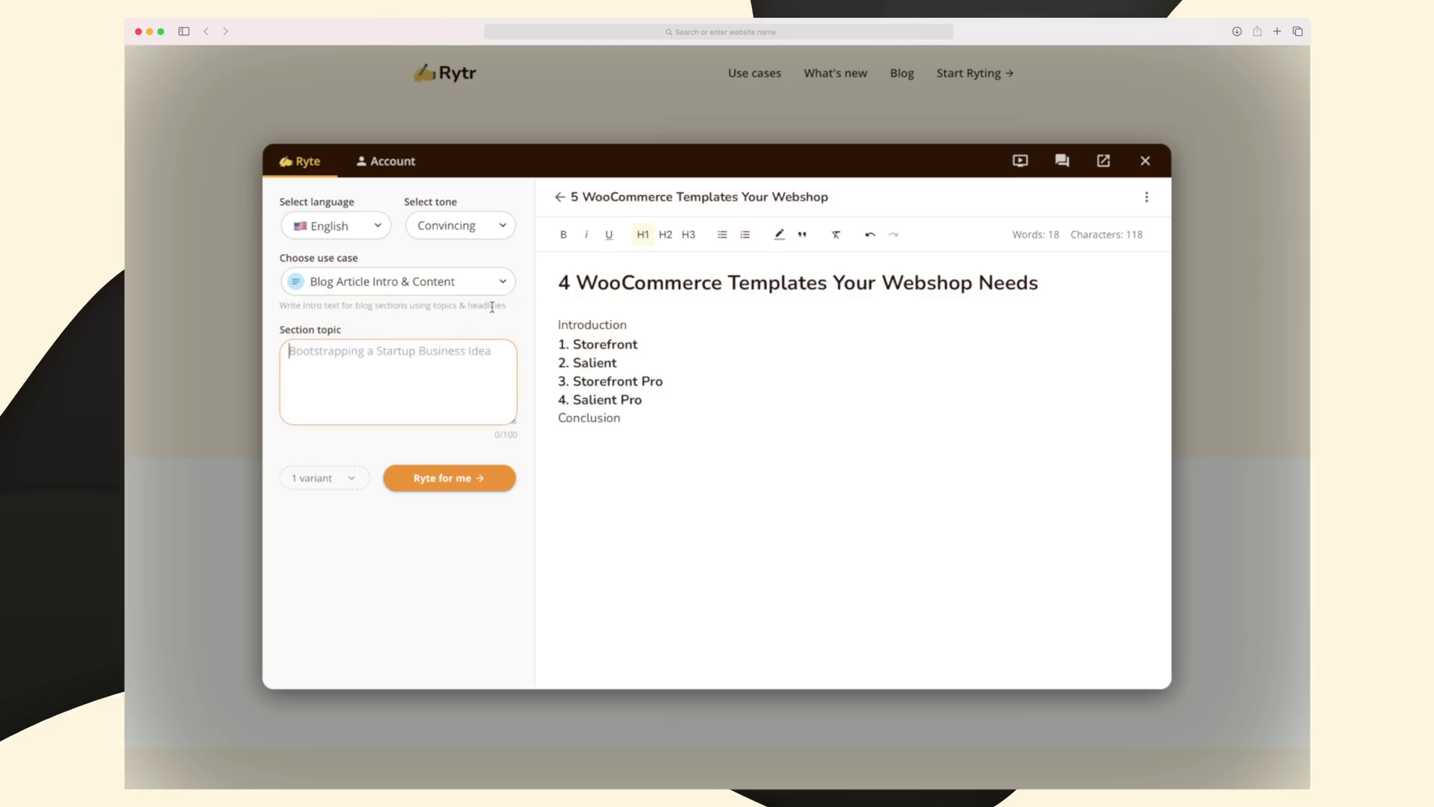
left_click(732, 532)
left_click(443, 368)
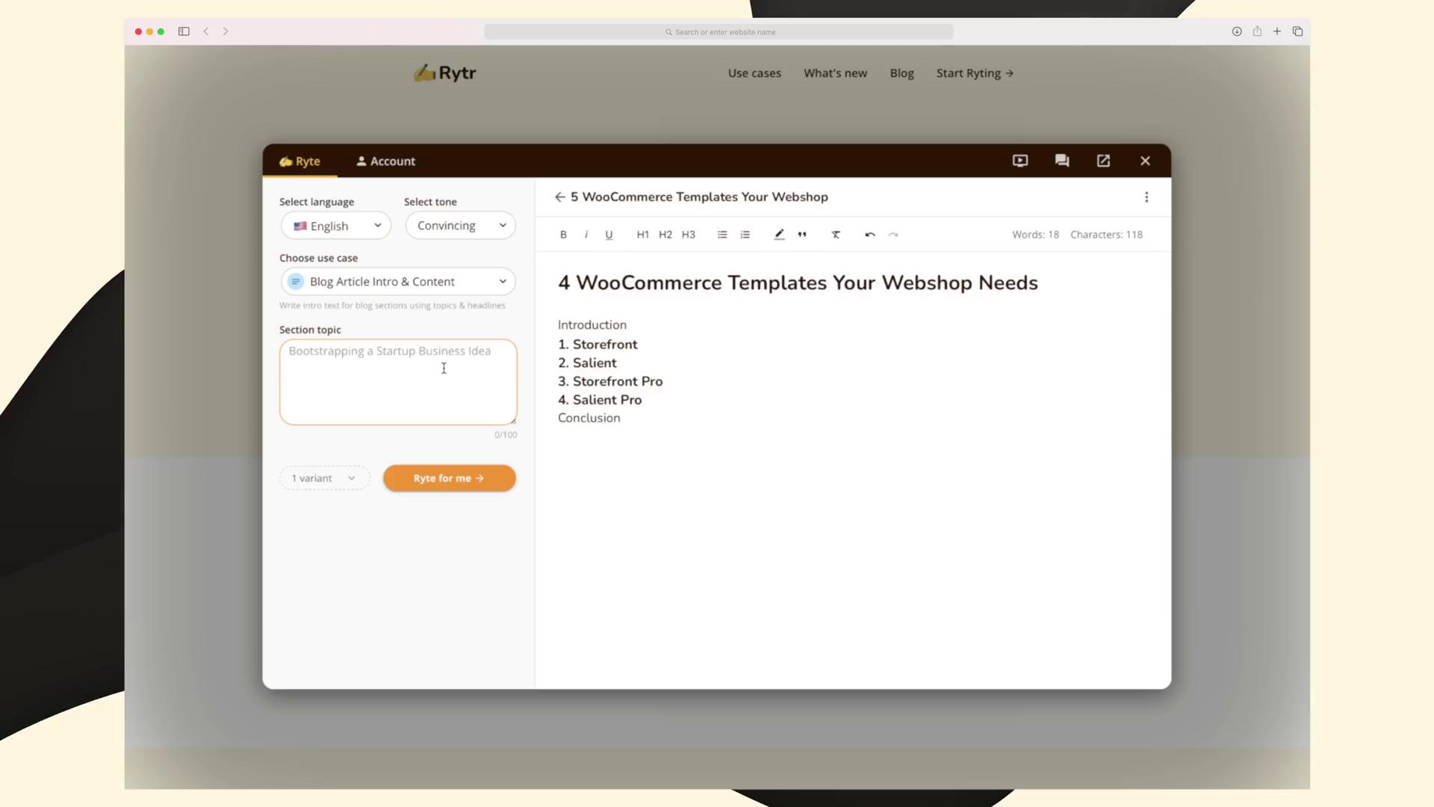
double_click(620, 344)
key("ctrl+c")
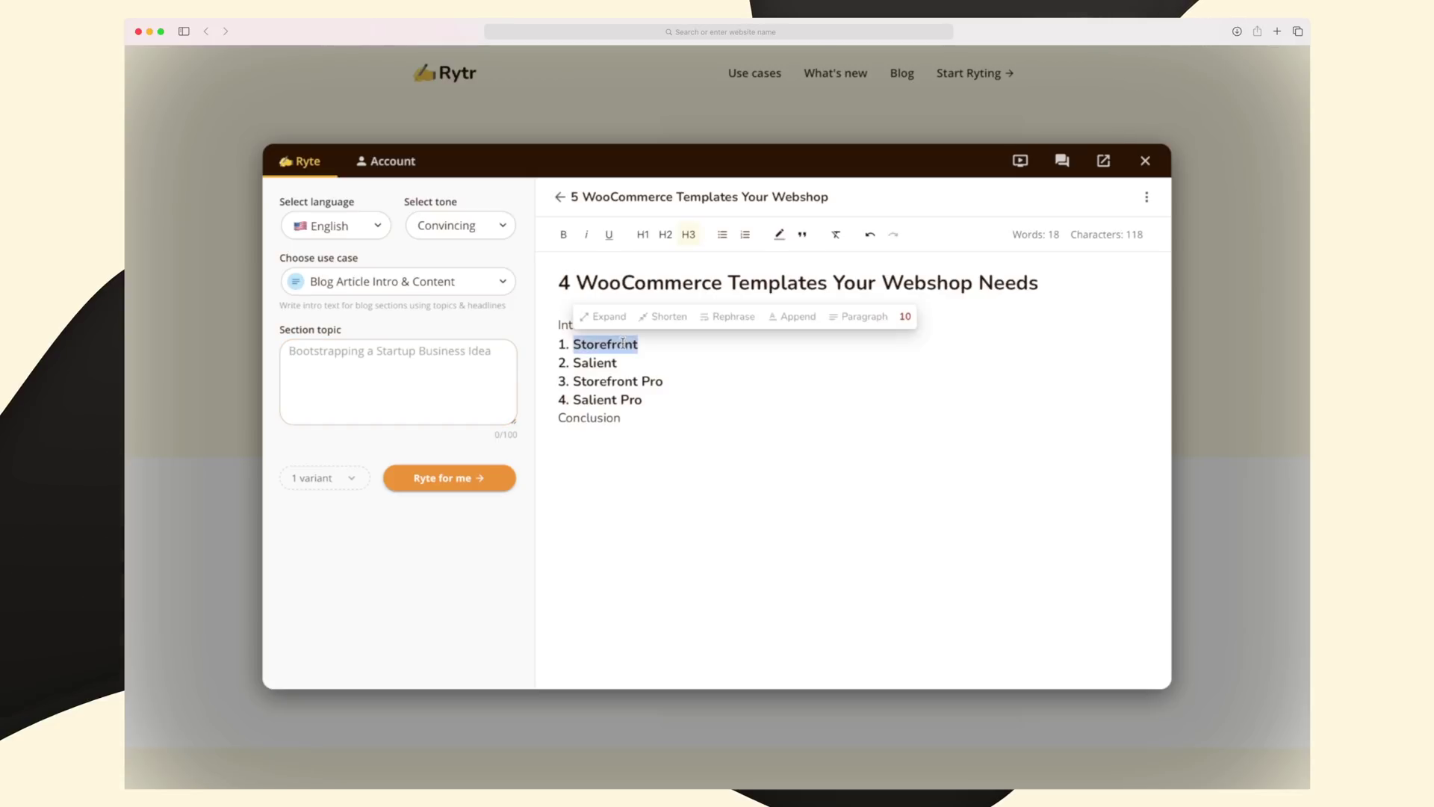
left_click(433, 377)
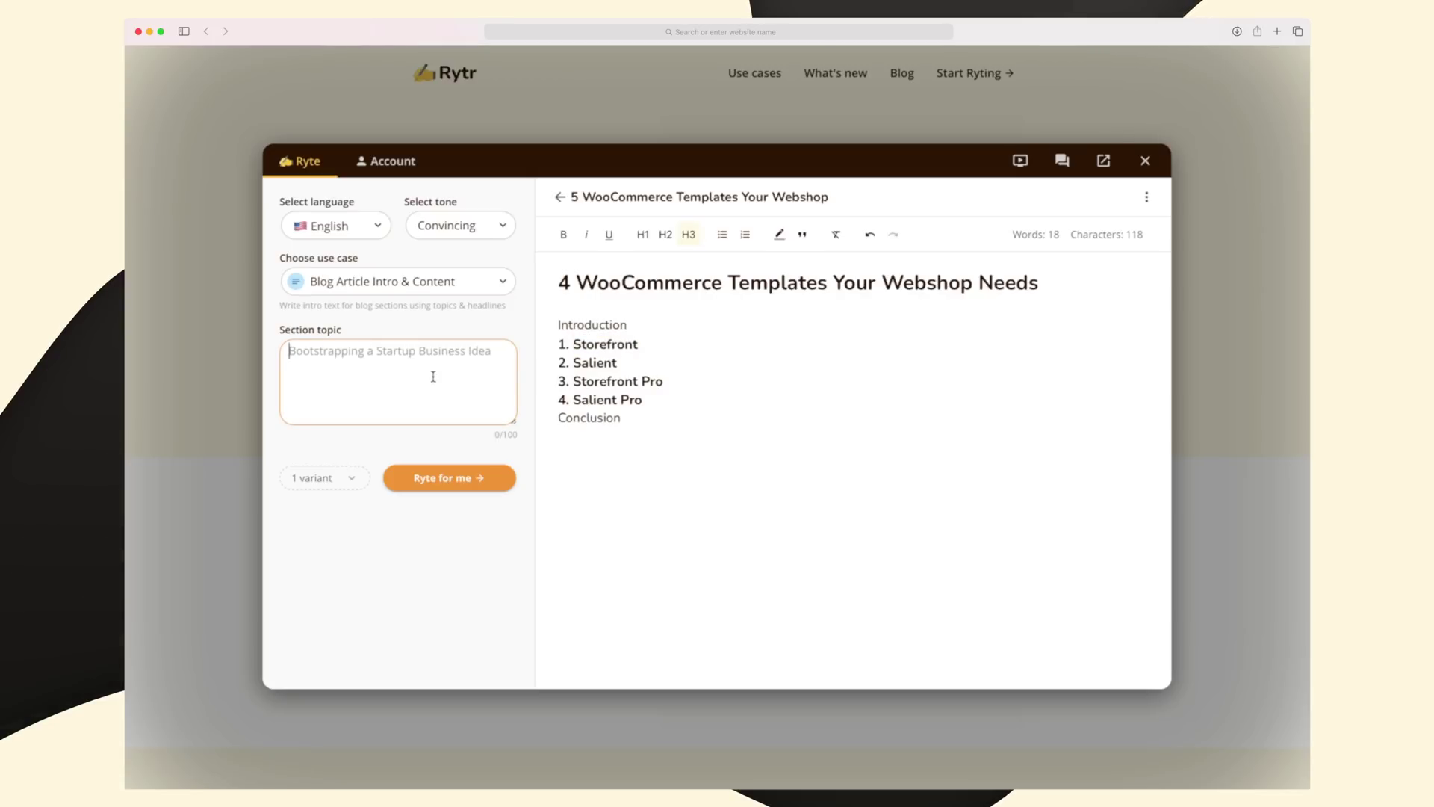
key("ctrl+v")
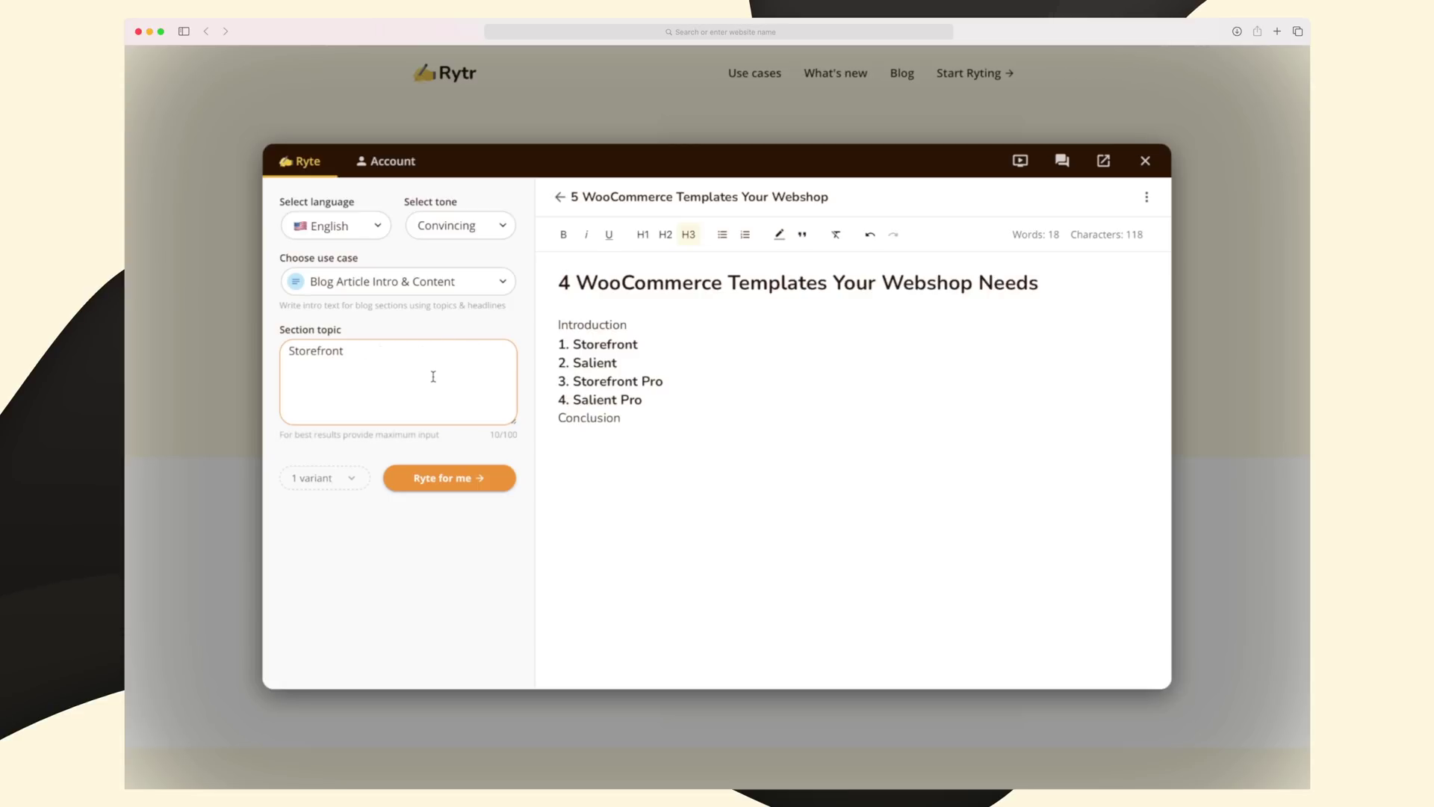
type(" is a great theme if you are a webshop who wants to get started easy and cheap.")
left_click(466, 480)
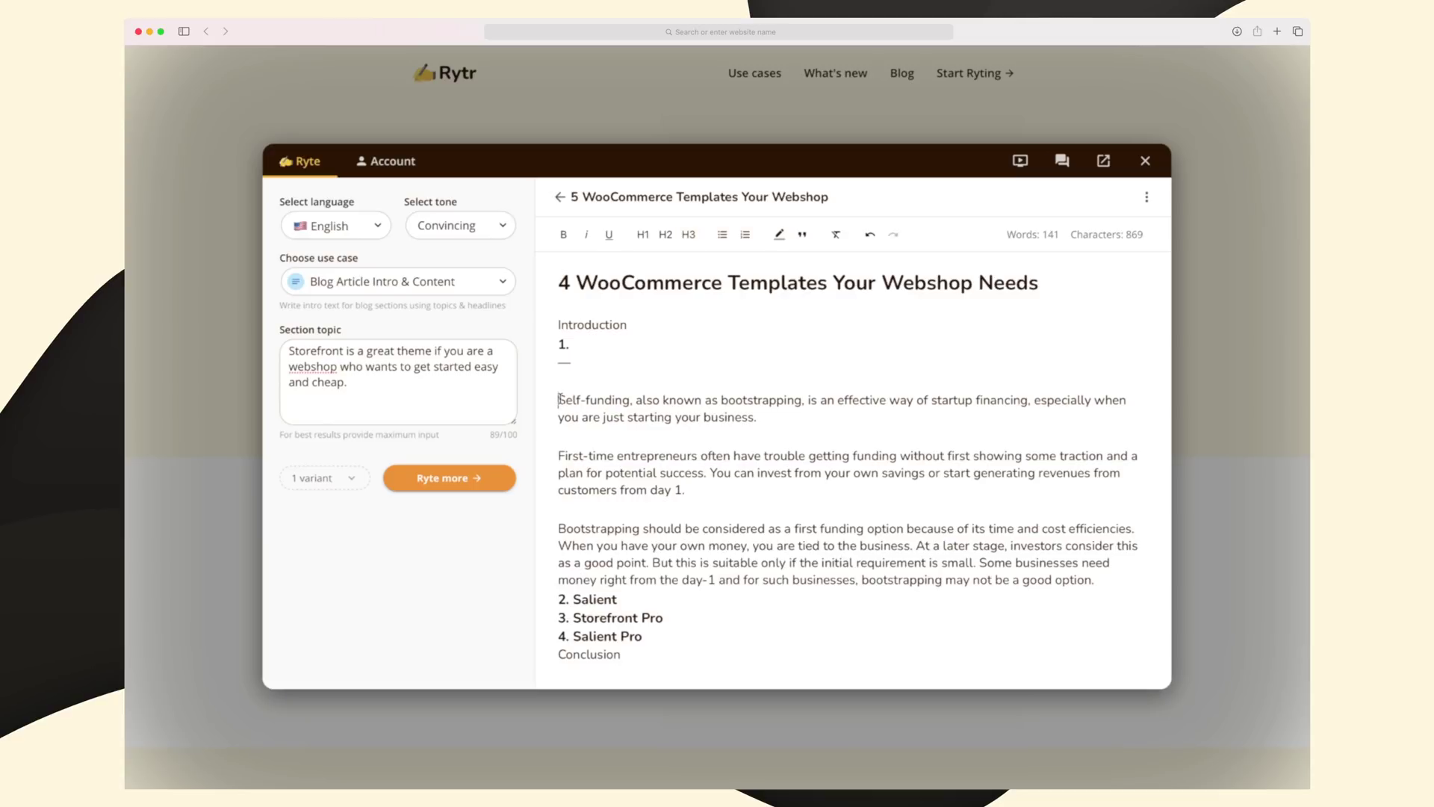
left_click(1102, 580, "shift")
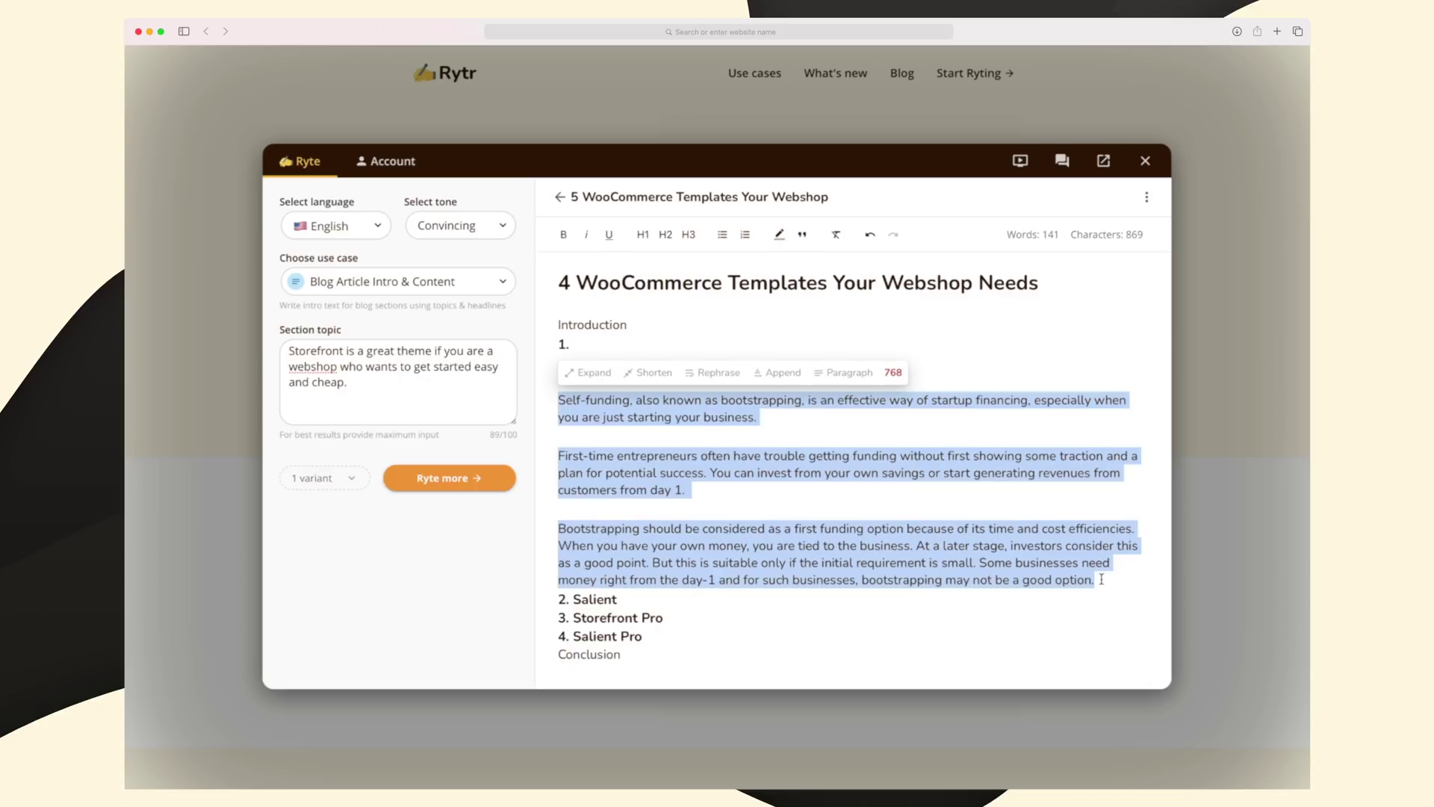
left_click(316, 352)
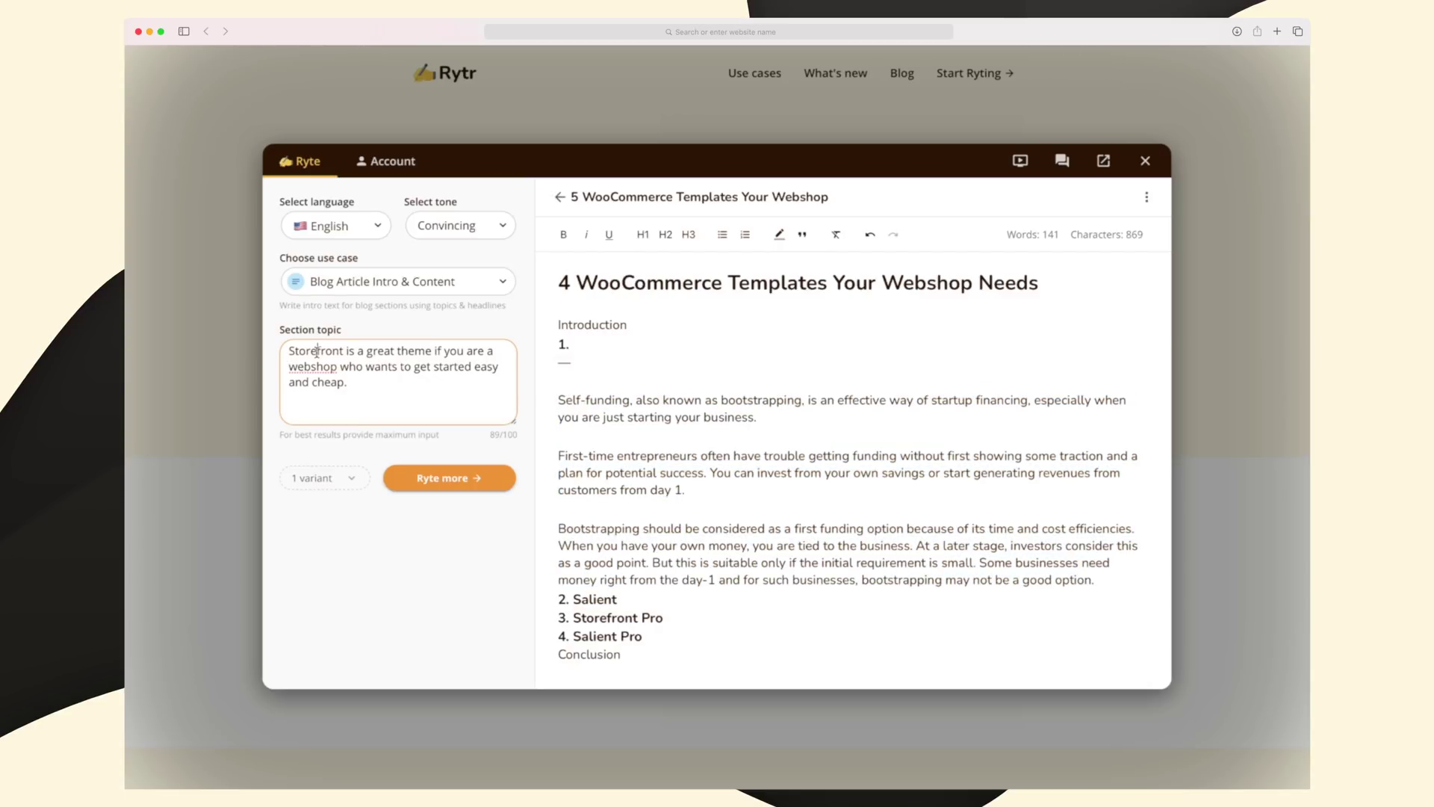
left_click(412, 353)
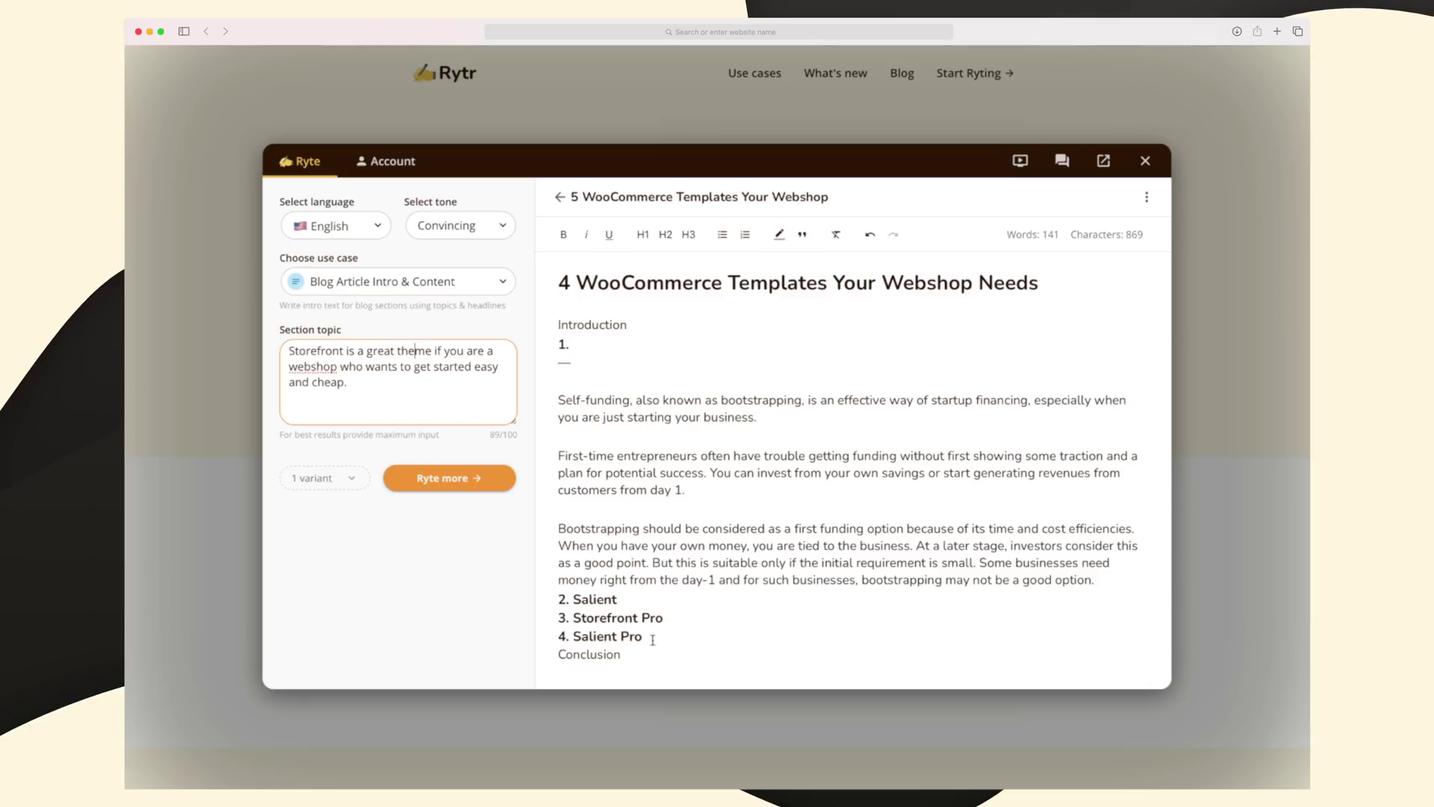
- Delete the Introduction-to-Conclusion outline and select the title line
left_click_drag(635, 658, 527, 321)
key("BackSpace")
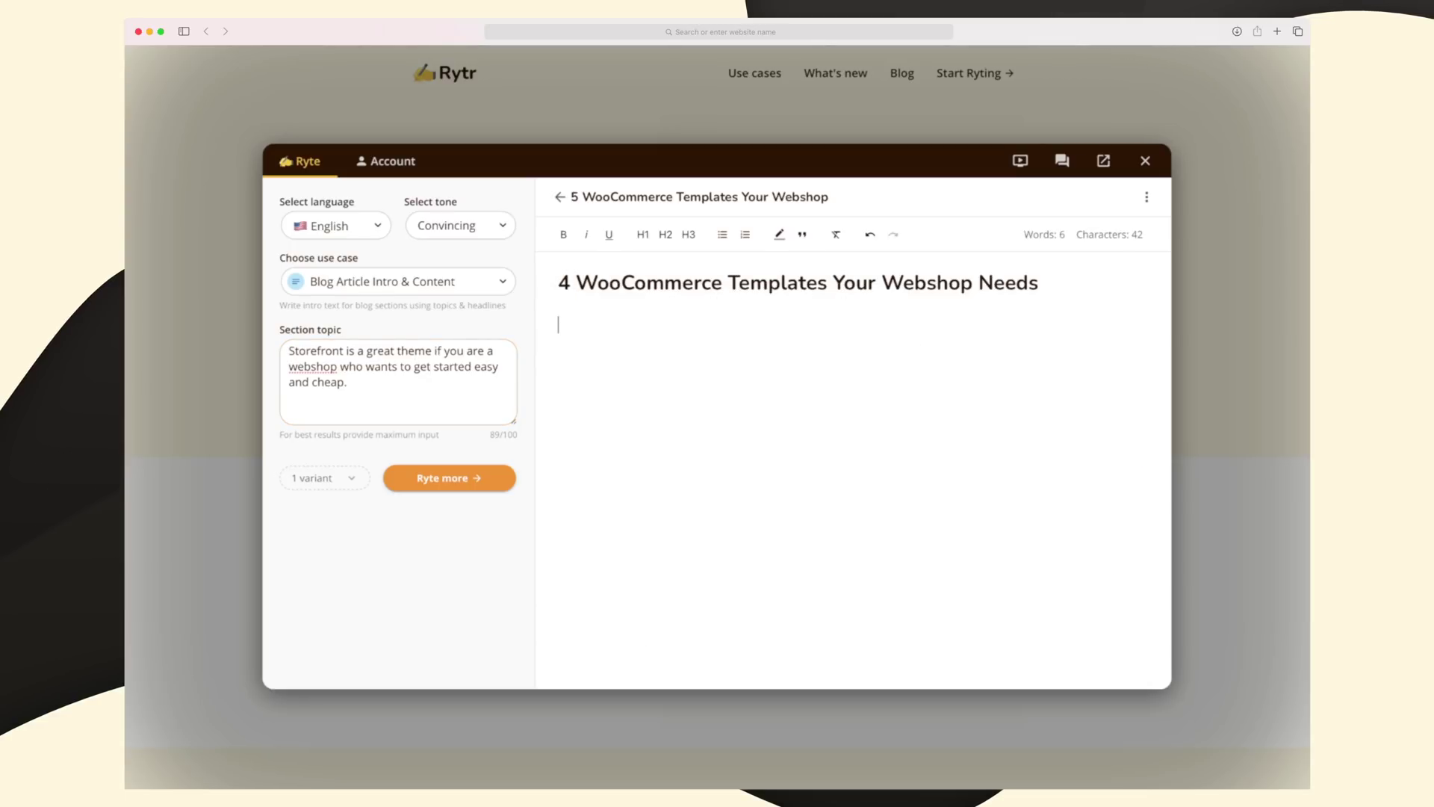
triple_click(780, 282)
key("ctrl+c")
- Paste the title as section topic, generate content, and check the $99 offer paragraph
left_click(387, 398)
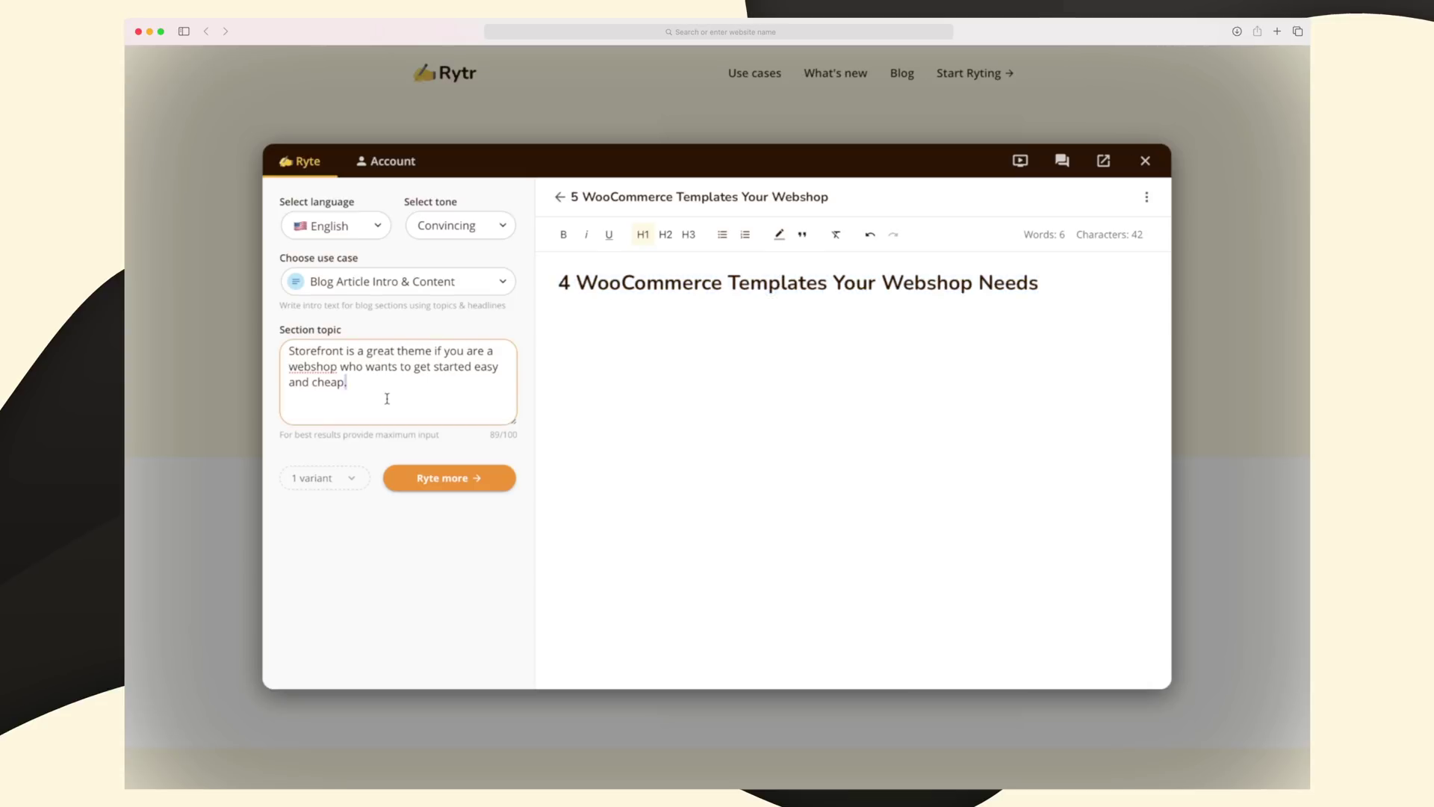
key("ctrl+a")
key("ctrl+v")
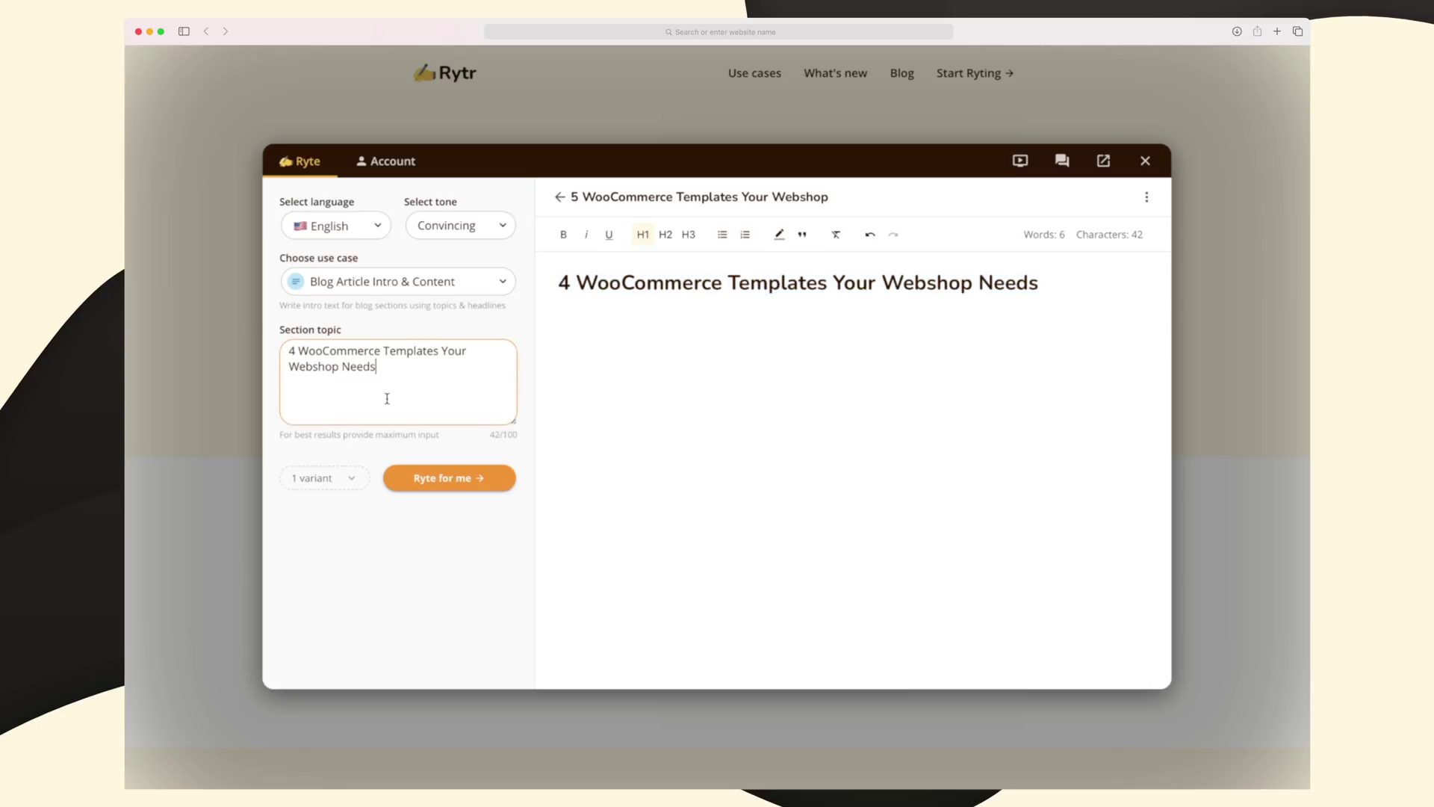
left_click(448, 479)
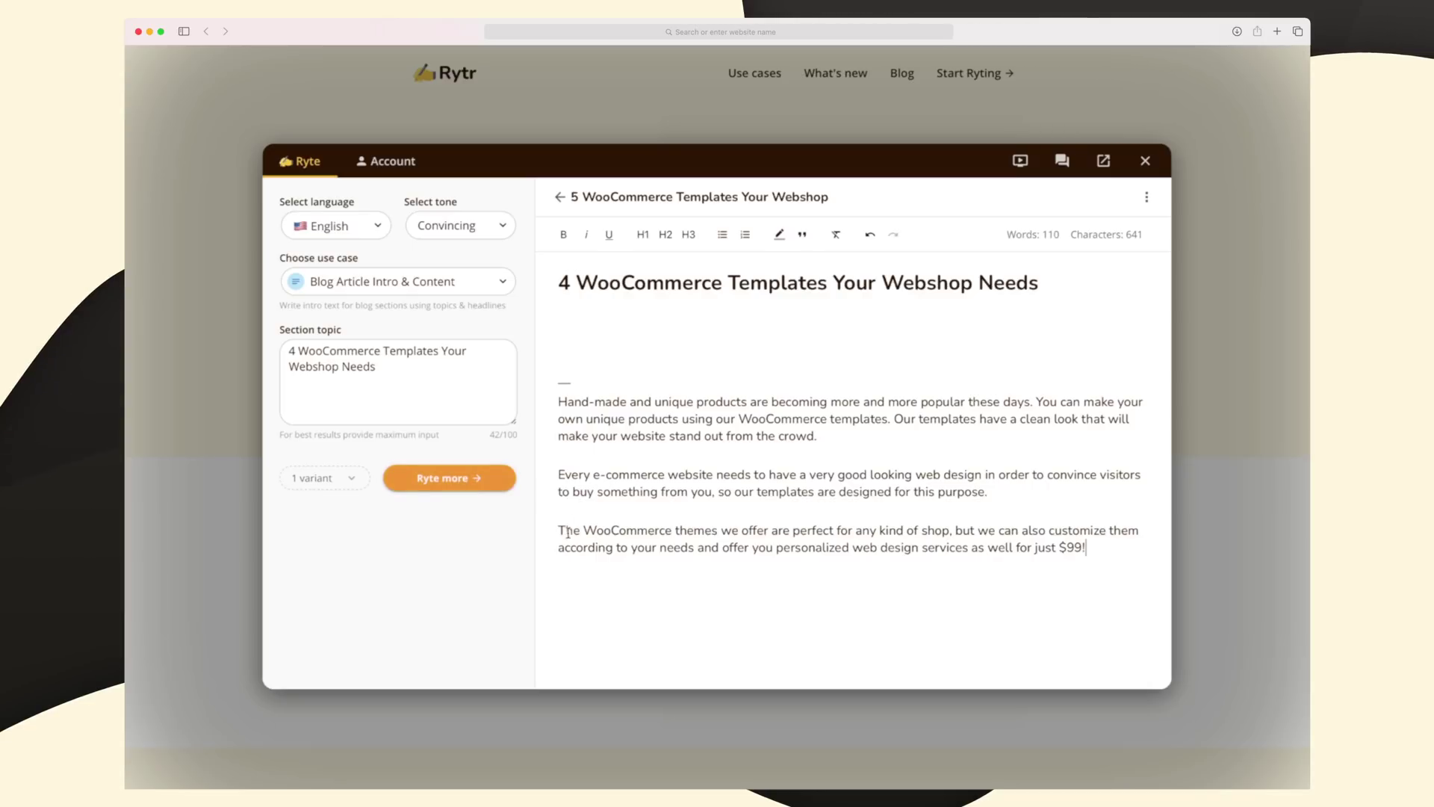
left_click_drag(560, 531, 1025, 576)
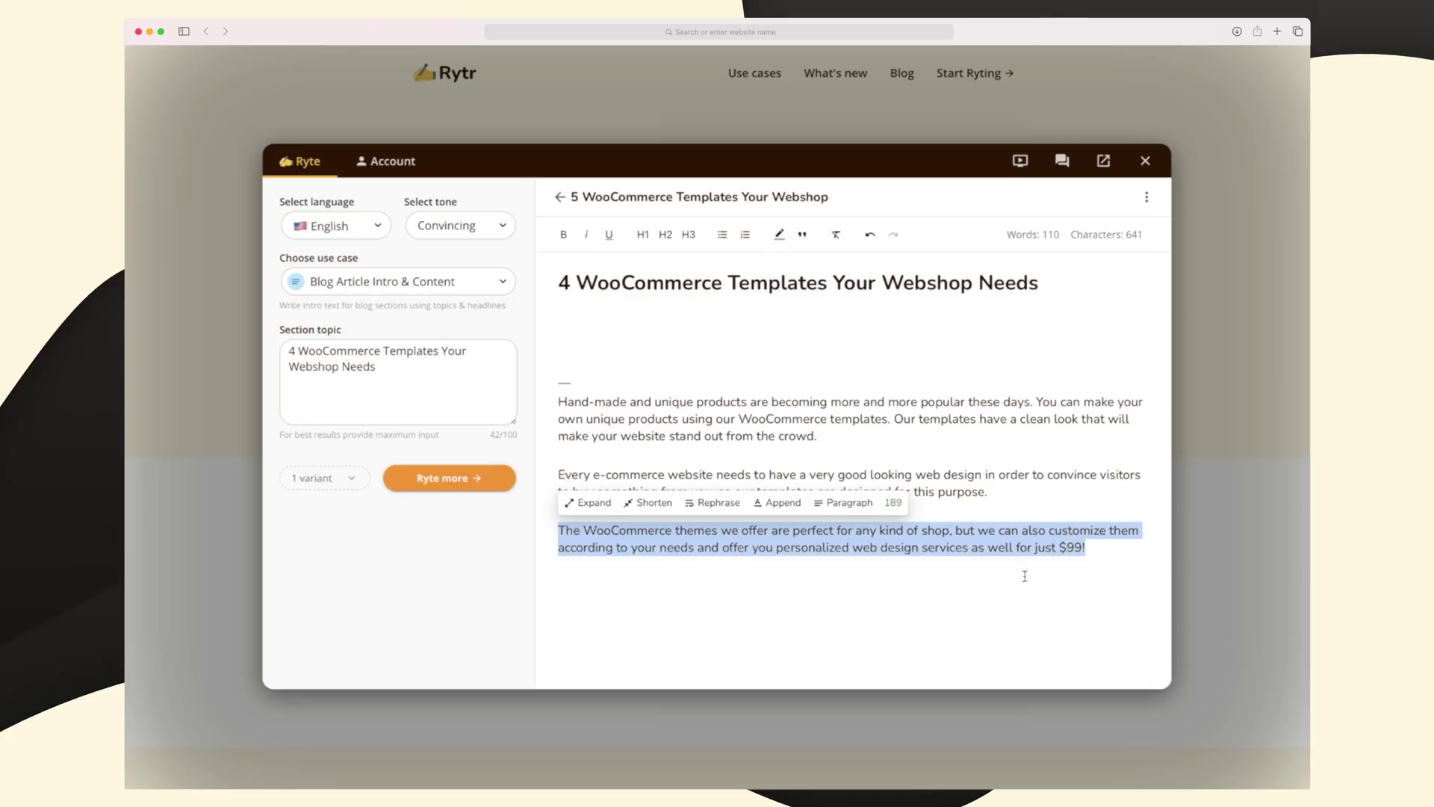
left_click(1065, 552)
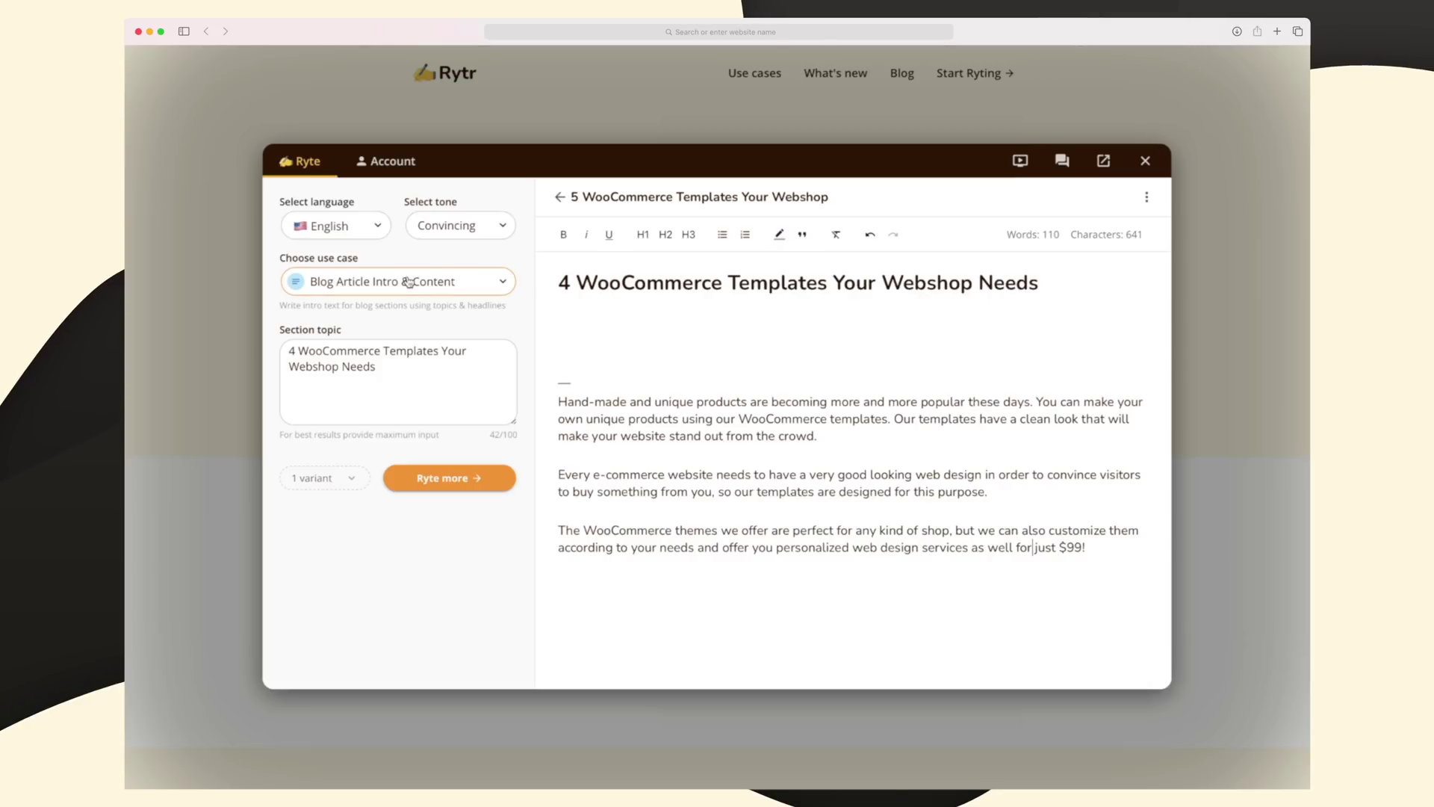
- Switch to Video Description, paste the Active Campaign video title, and generate descriptions
left_click(408, 283)
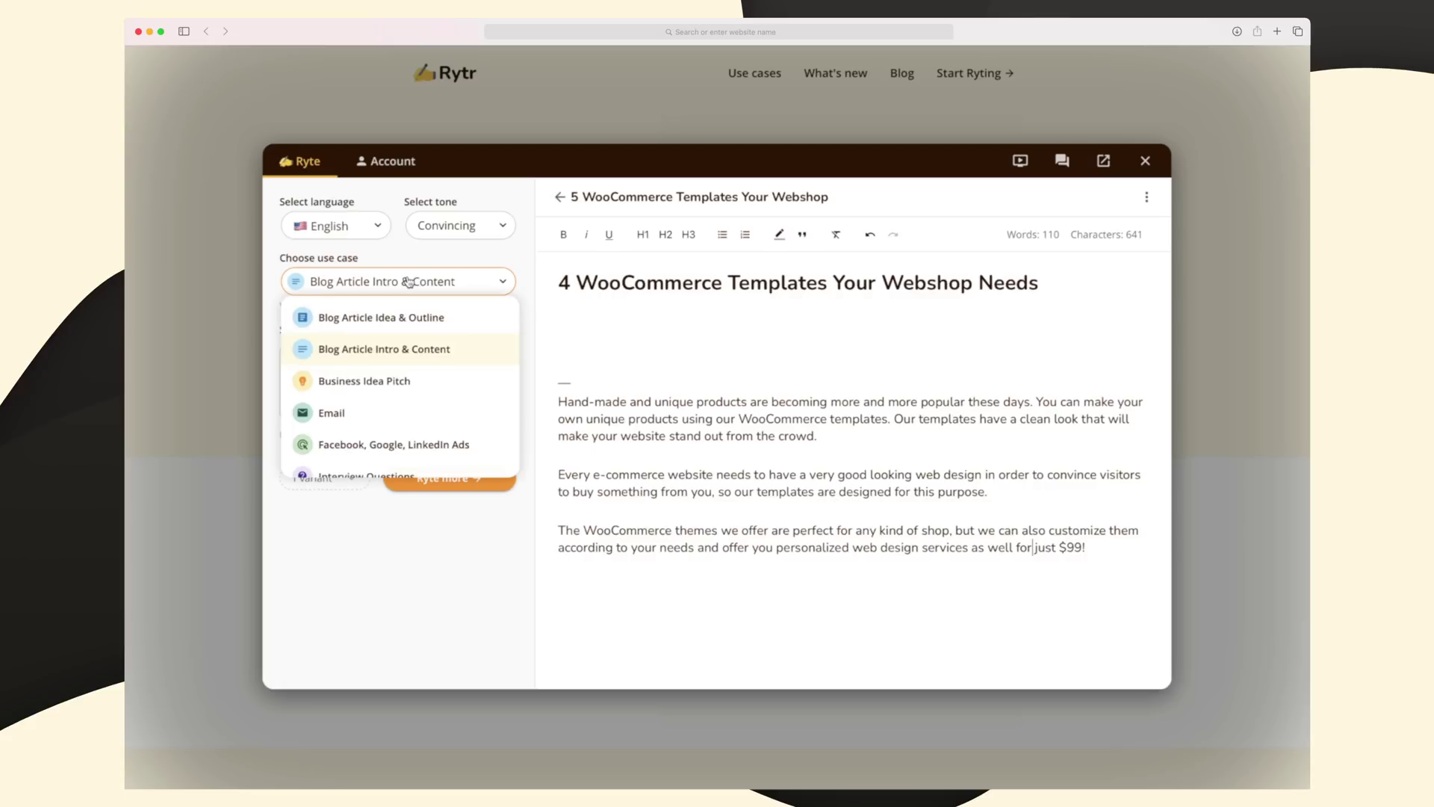
scroll(416, 367, "down", 10)
left_click(404, 349)
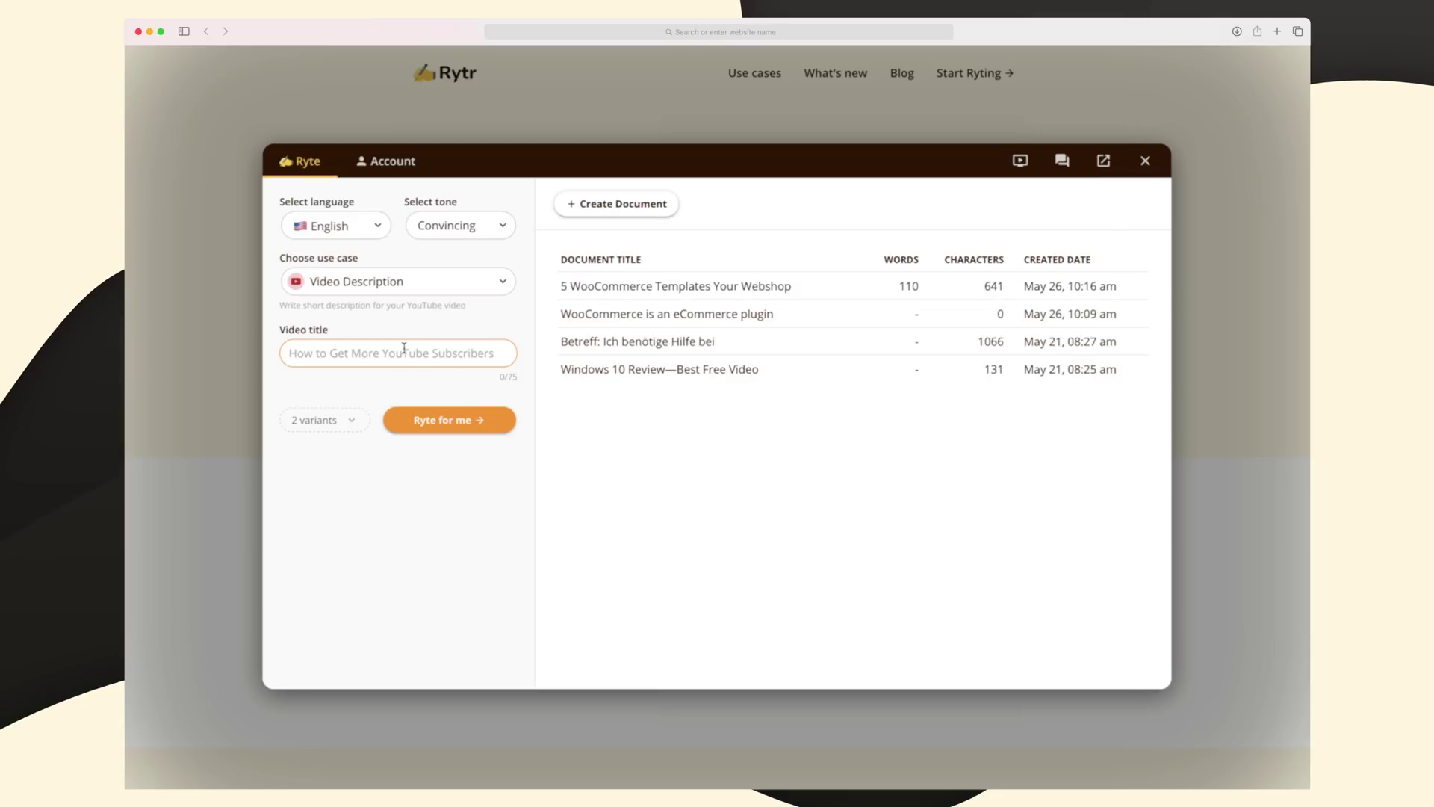
key("ctrl+v")
left_click(402, 353)
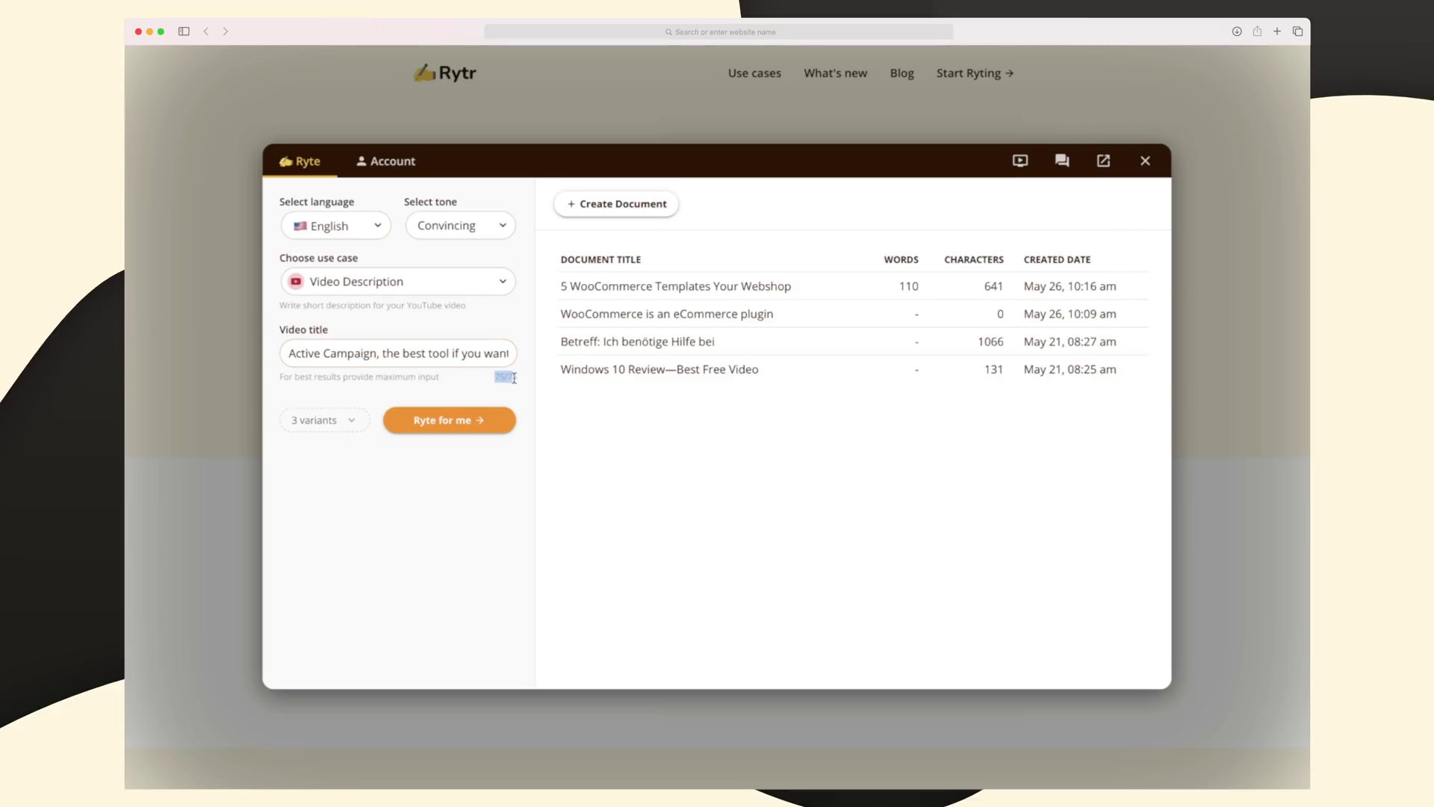
left_click_drag(495, 377, 516, 379)
left_click(517, 378)
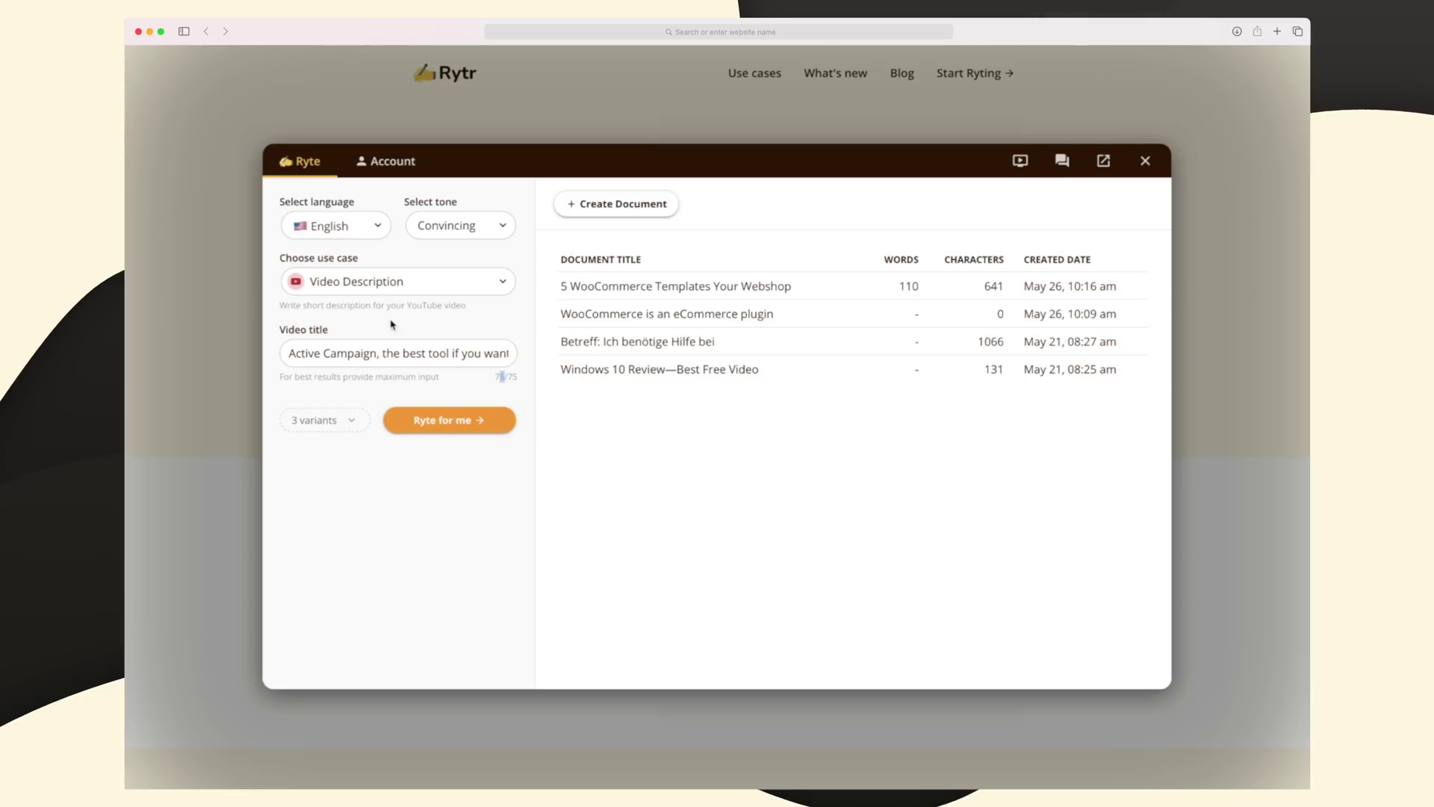
left_click(428, 420)
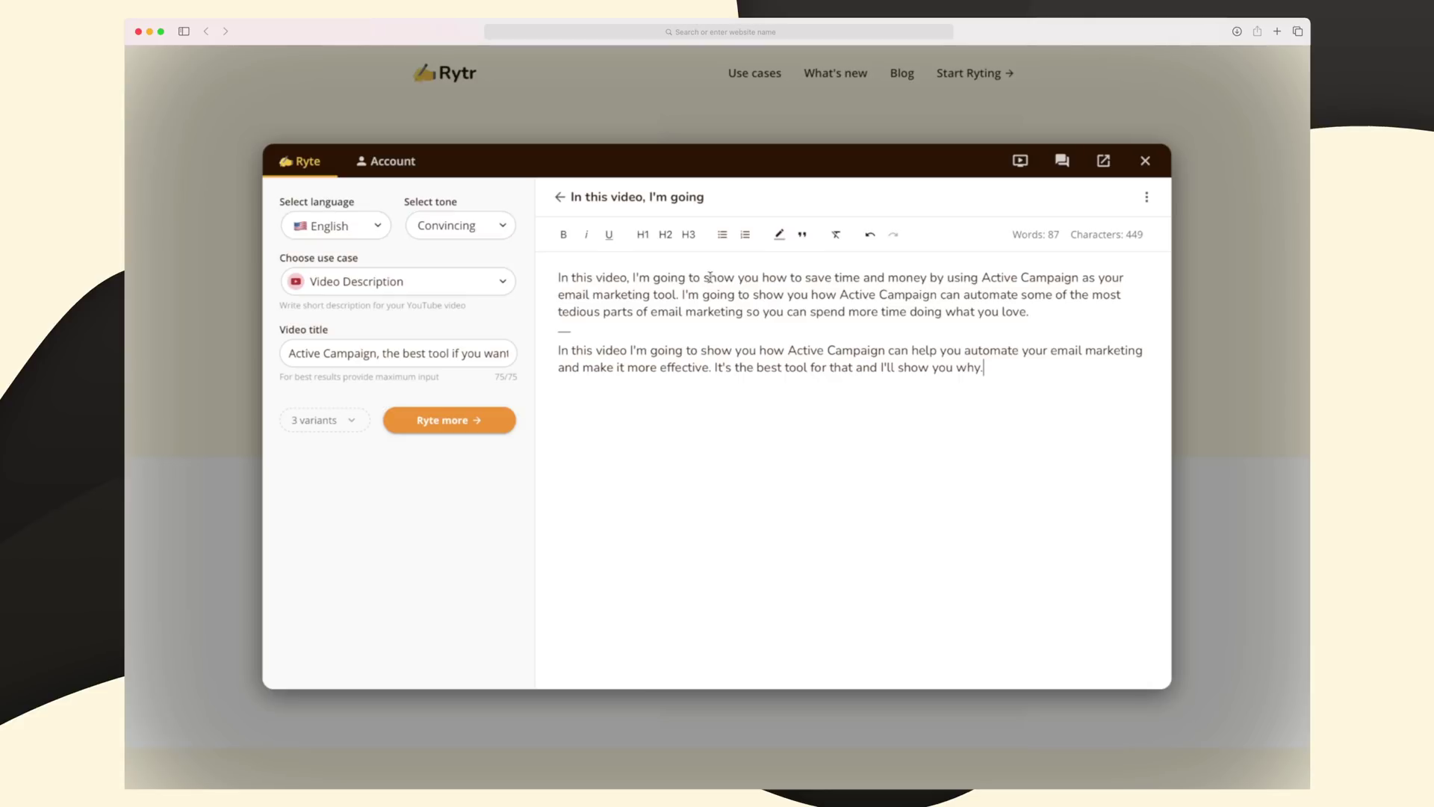
- Switch the tone to Casual and generate more Active Campaign descriptions below the first ones
triple_click(767, 286)
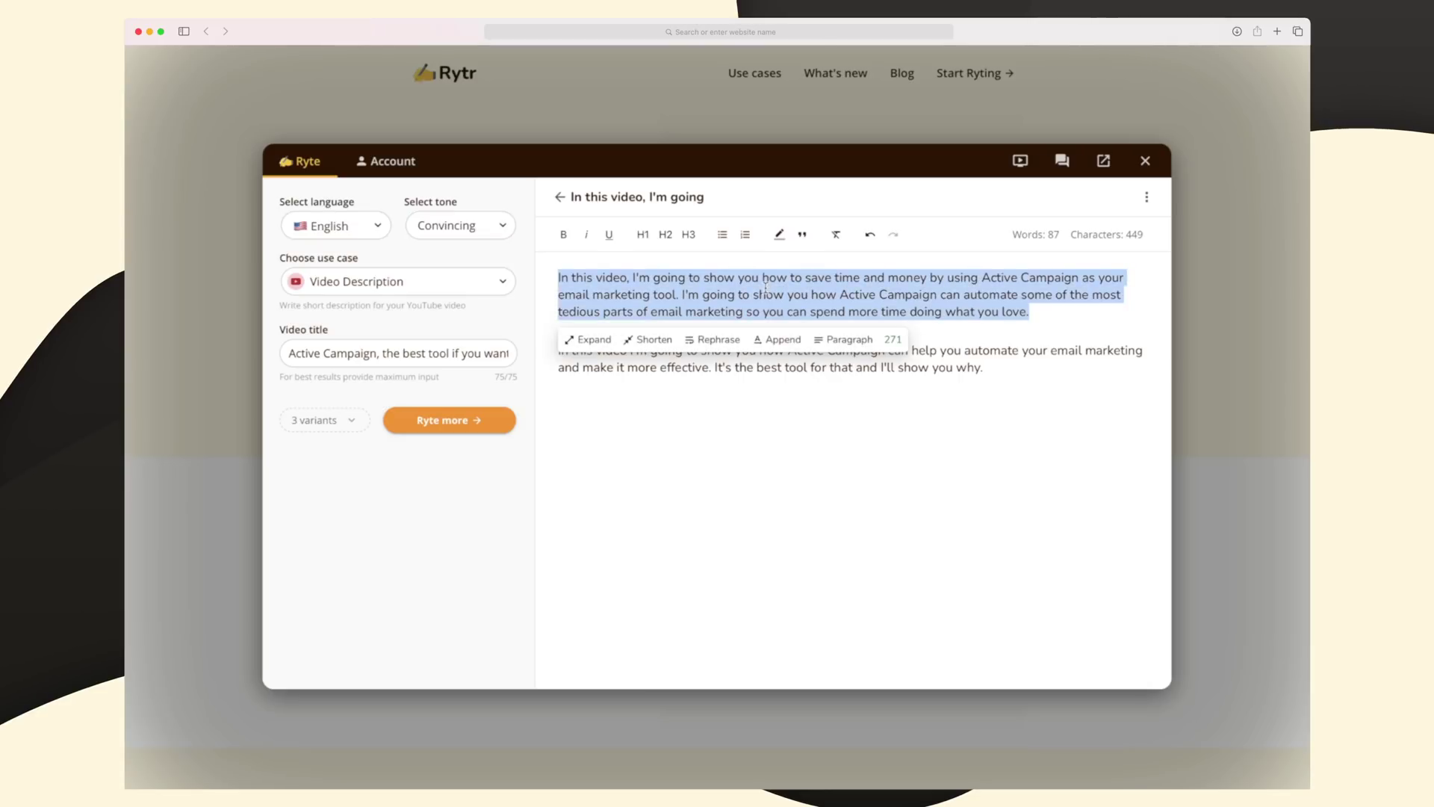
left_click(766, 370)
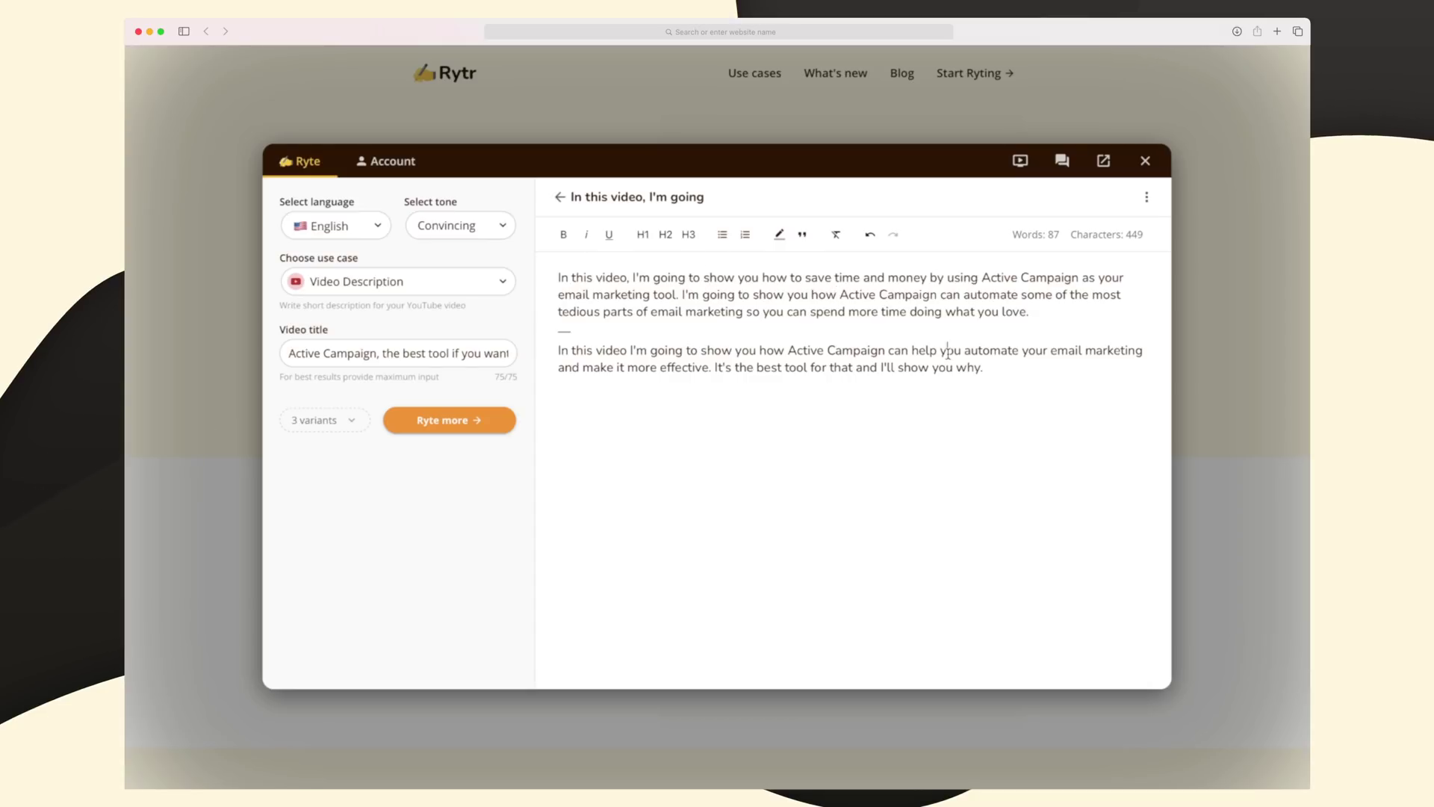
left_click(496, 229)
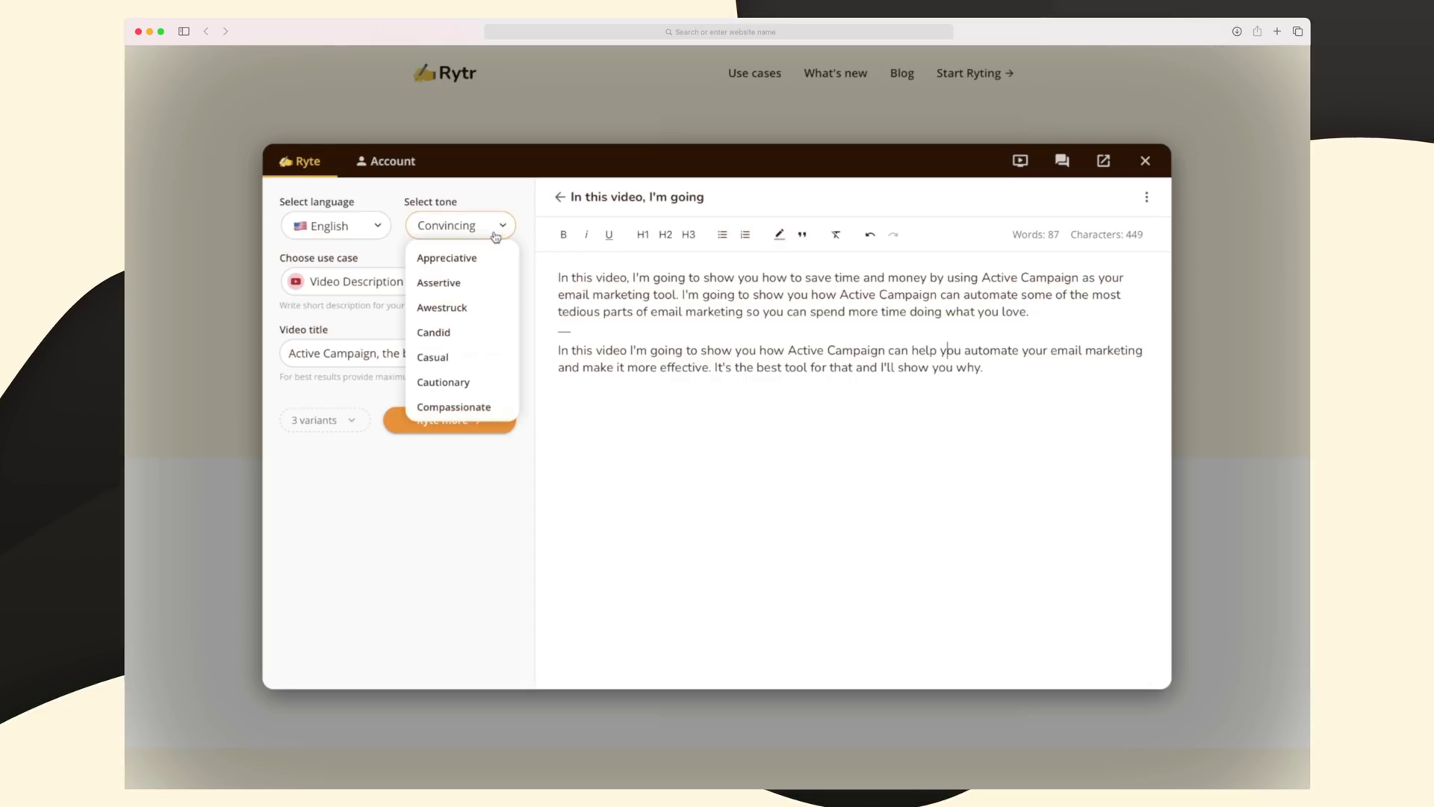
scroll(463, 319, "down", 3)
left_click(456, 281)
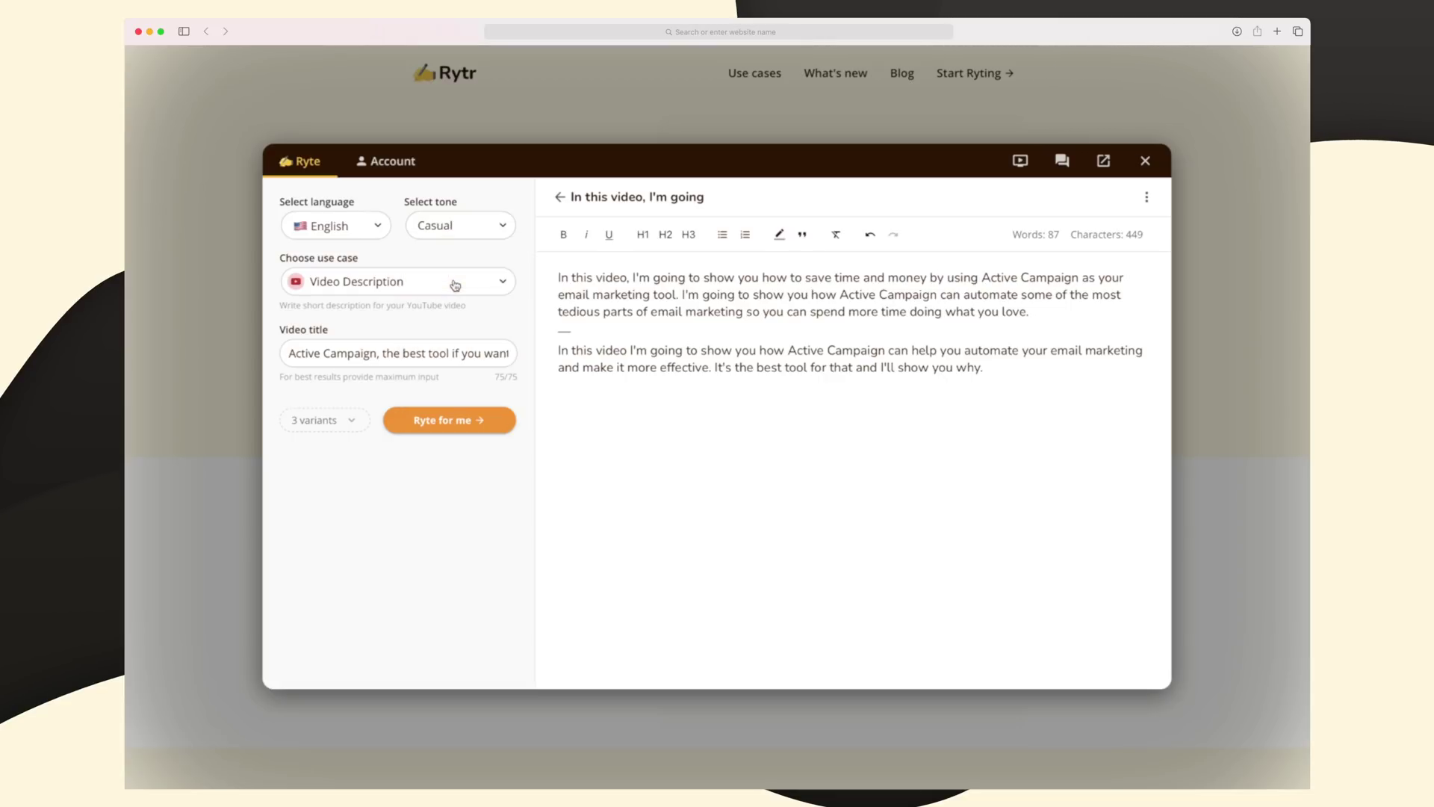
key("Return")
key("Return")
key("Return")
left_click(487, 425)
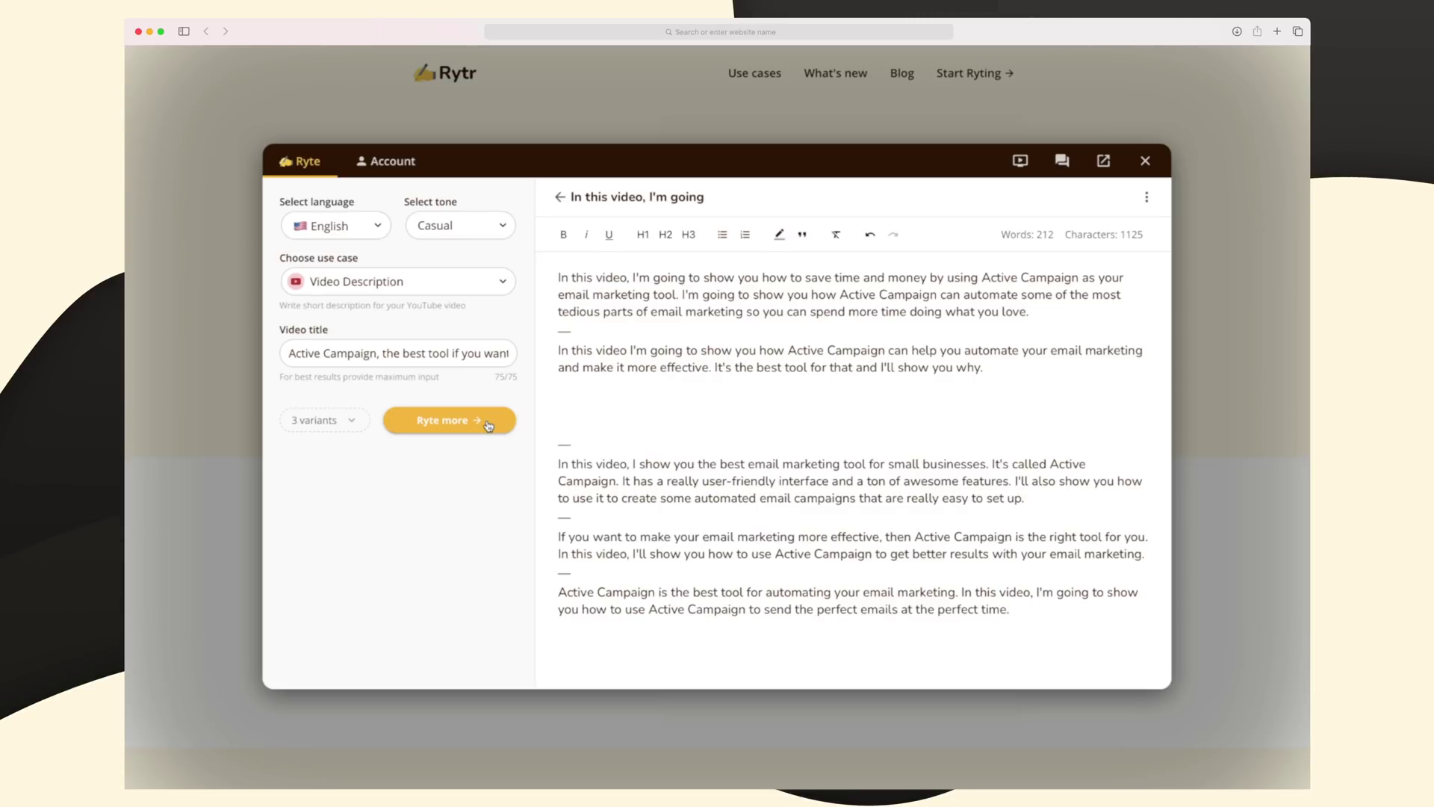
left_click(488, 425)
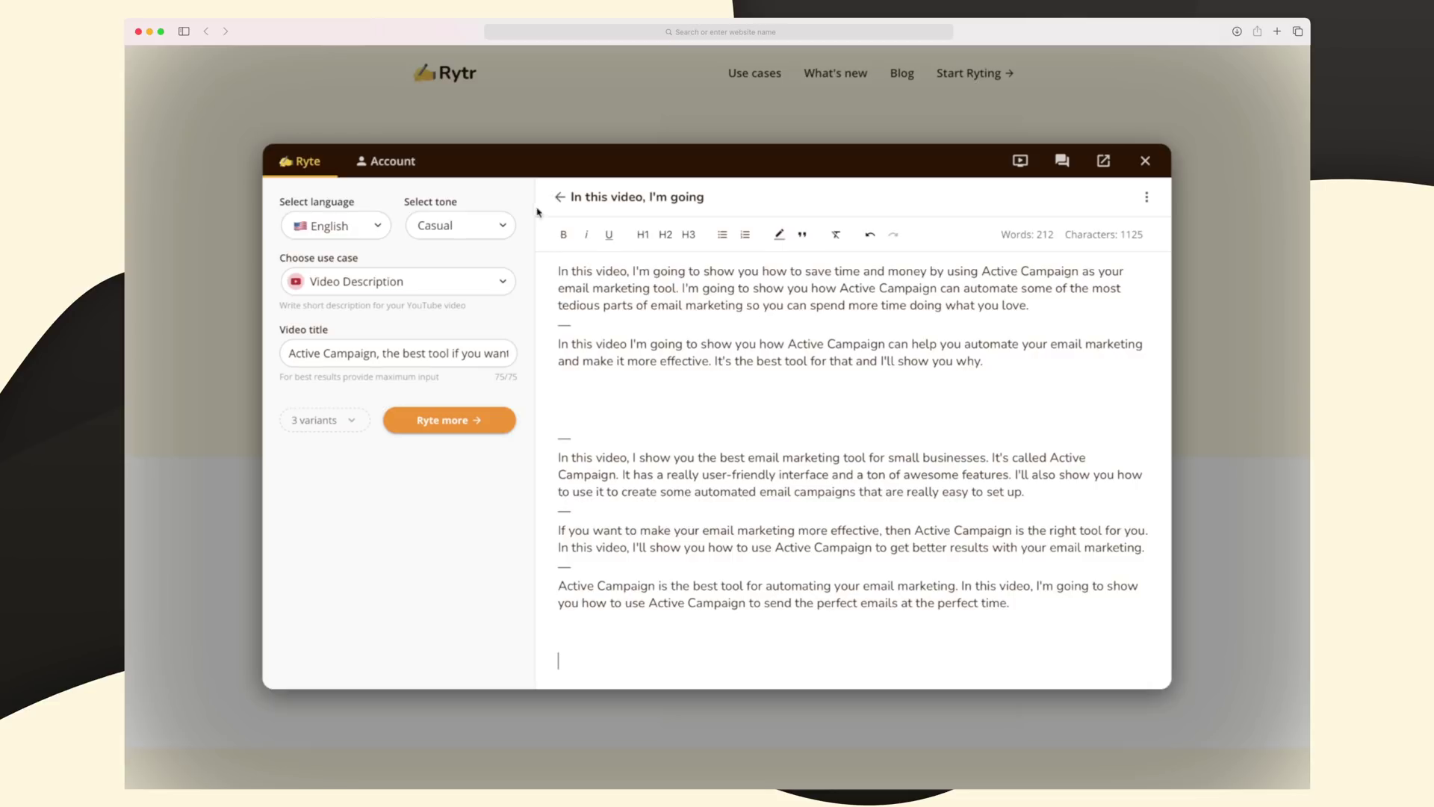
- Generate more descriptions in Portuguese, then start filling the landing page feature field
left_click(349, 227)
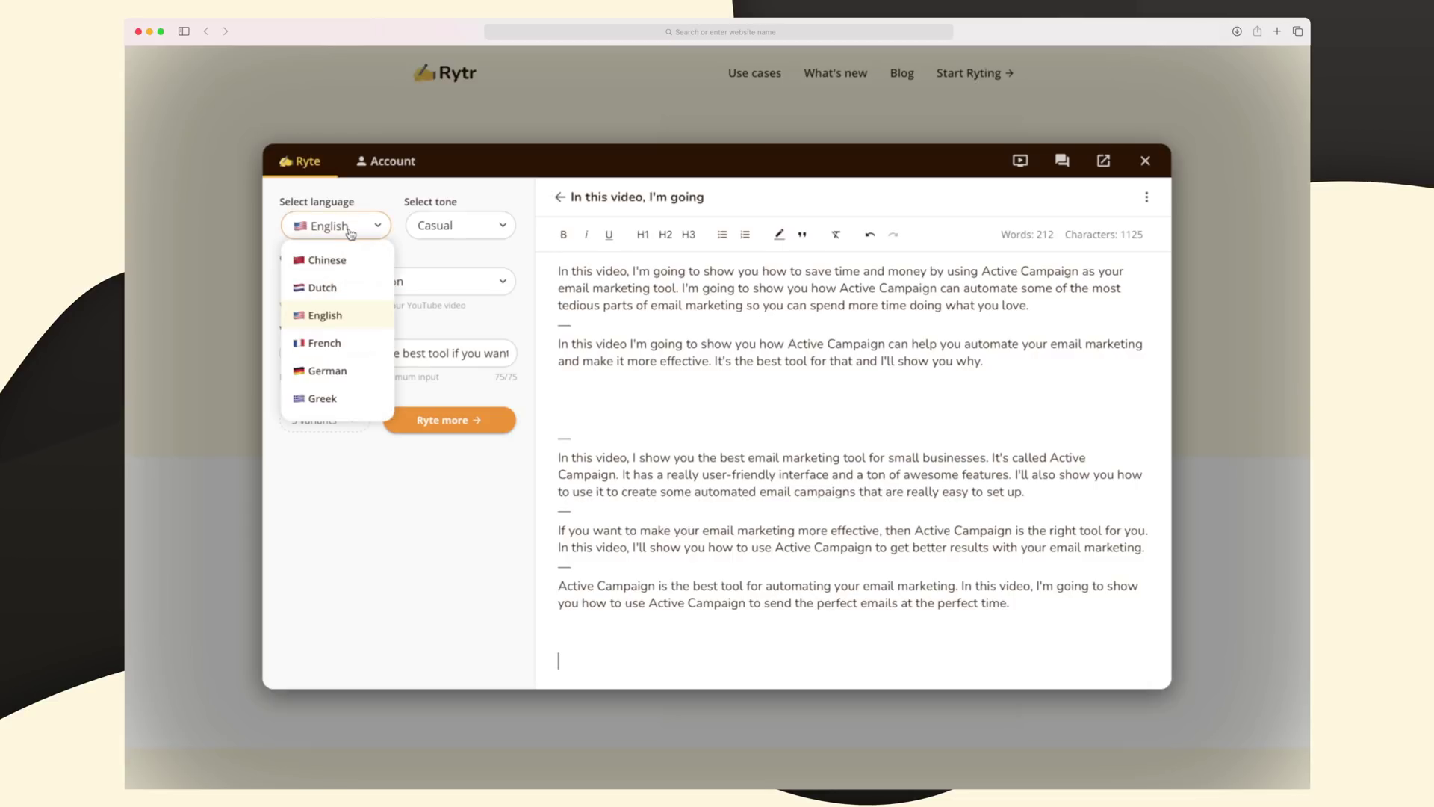
scroll(336, 289, "down", 5)
scroll(336, 288, "down", 3)
scroll(343, 292, "down", 2)
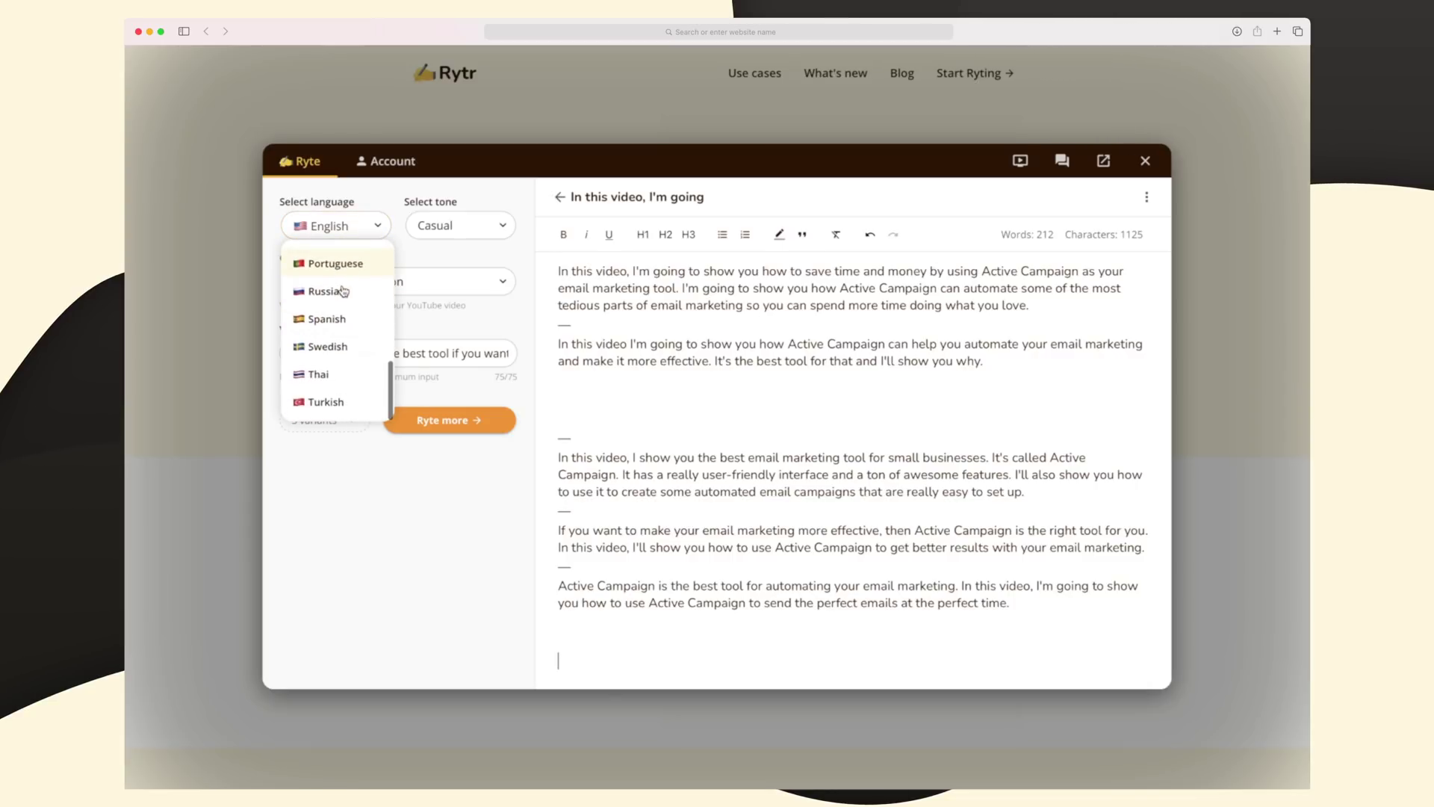
scroll(342, 292, "up", 2)
scroll(343, 292, "up", 2)
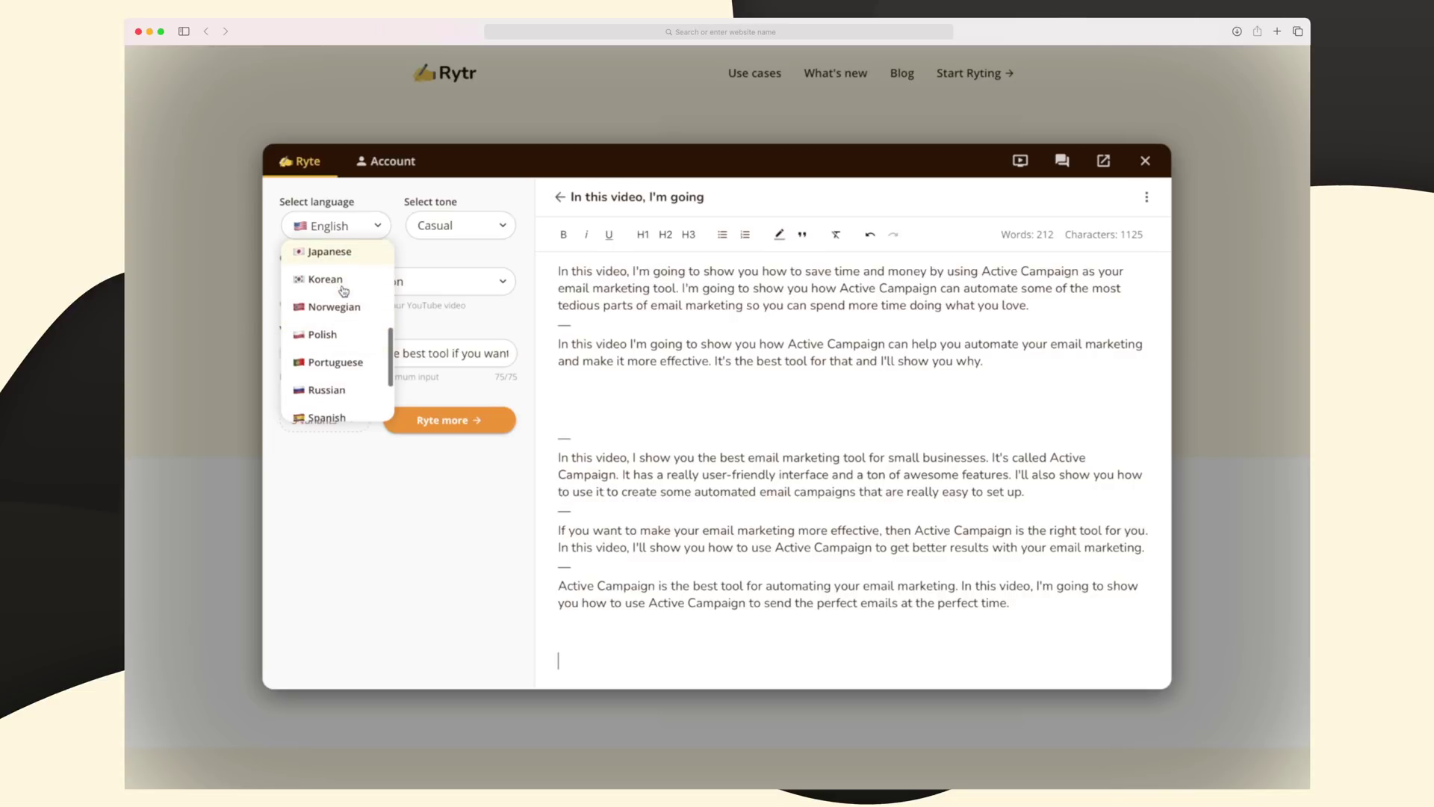
scroll(343, 291, "down", 1)
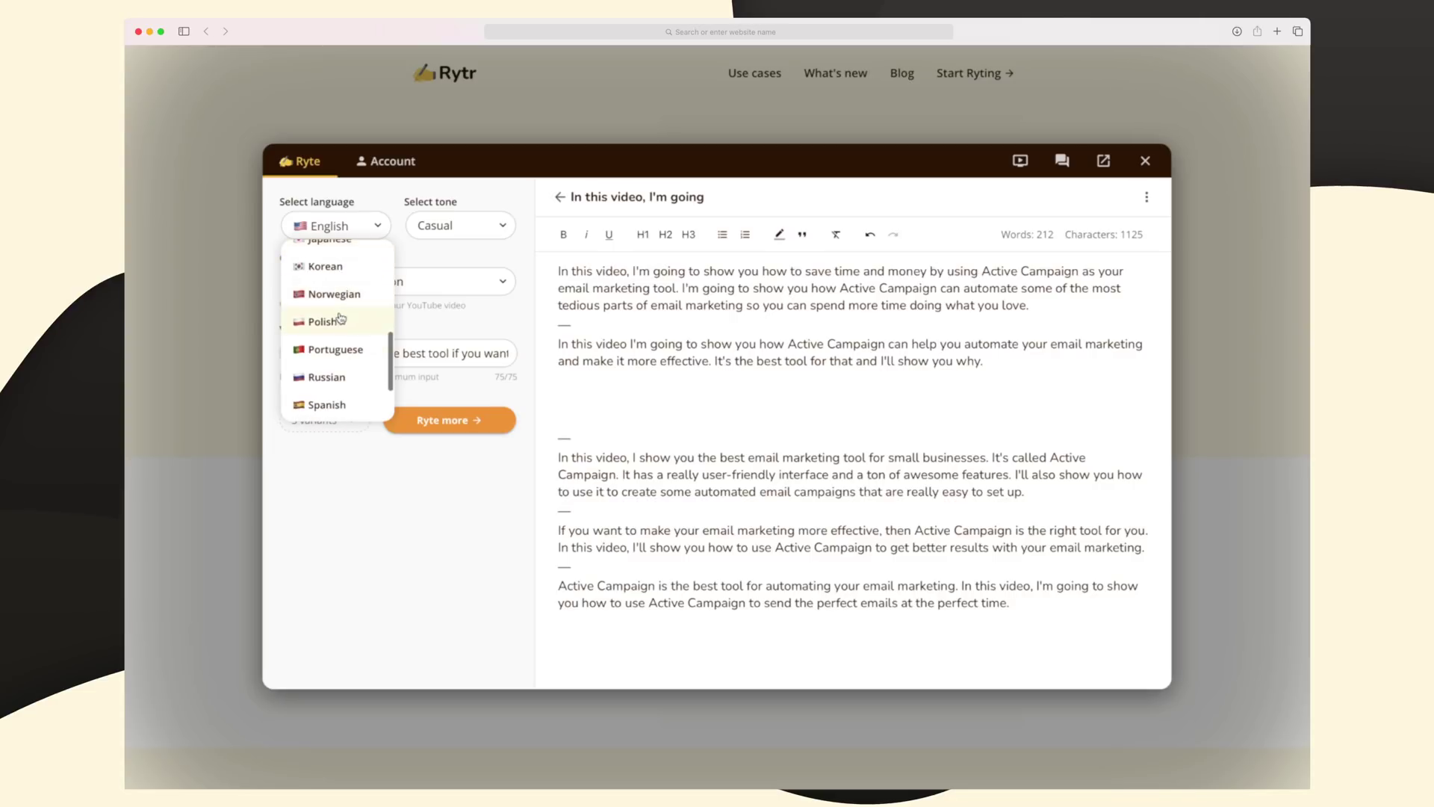
left_click(342, 358)
left_click(434, 419)
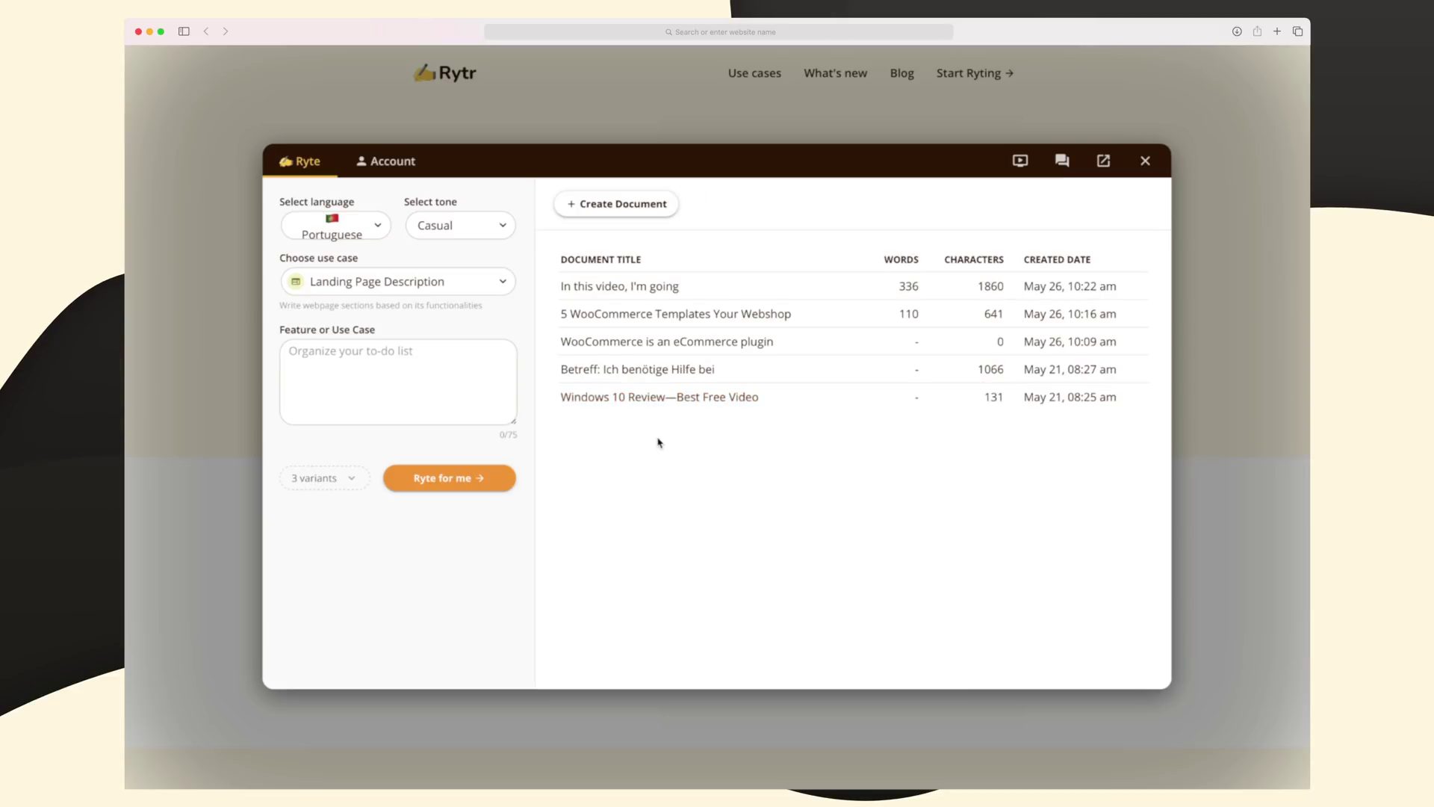
left_click(390, 353)
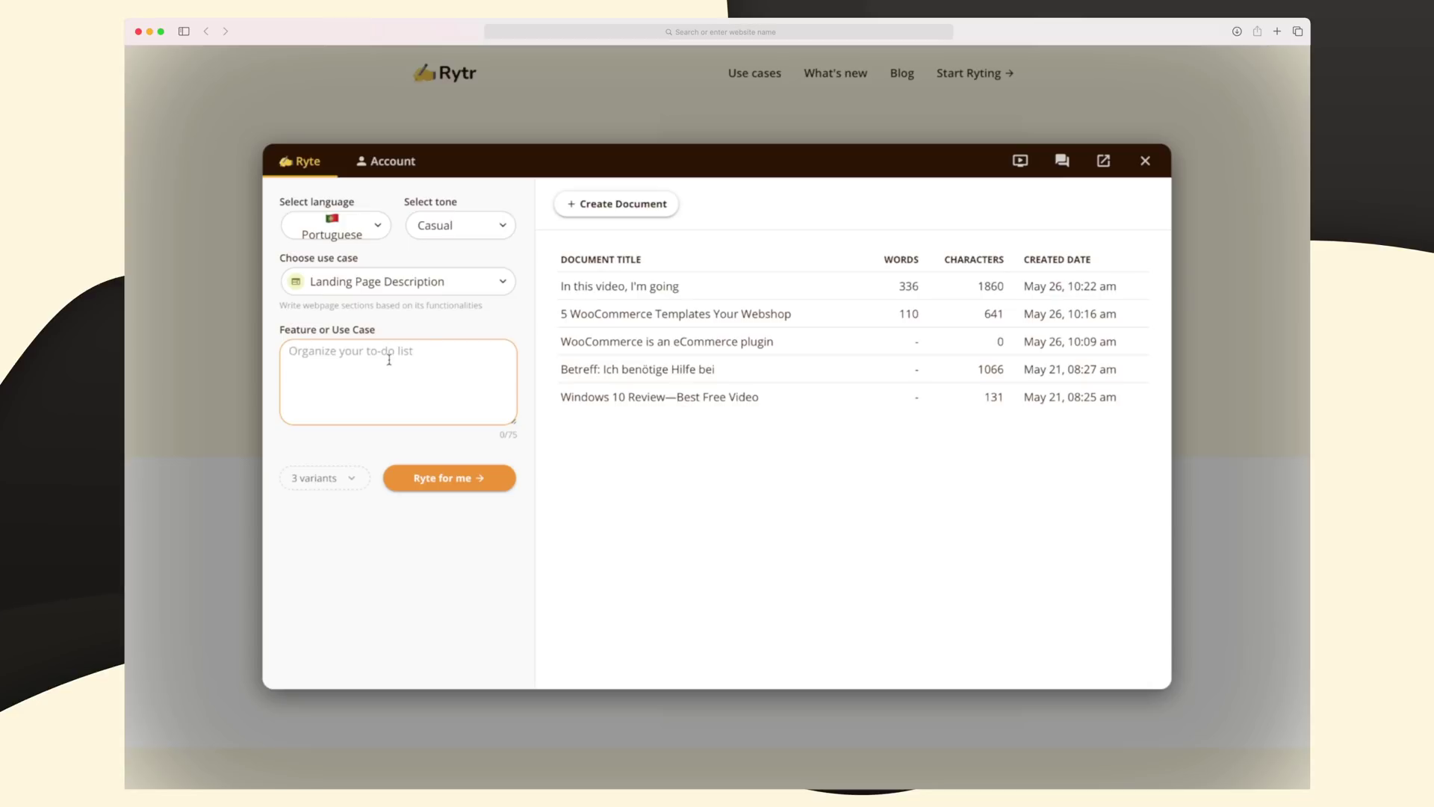
type("Project management tool for freelancers to organise all of their clients.")
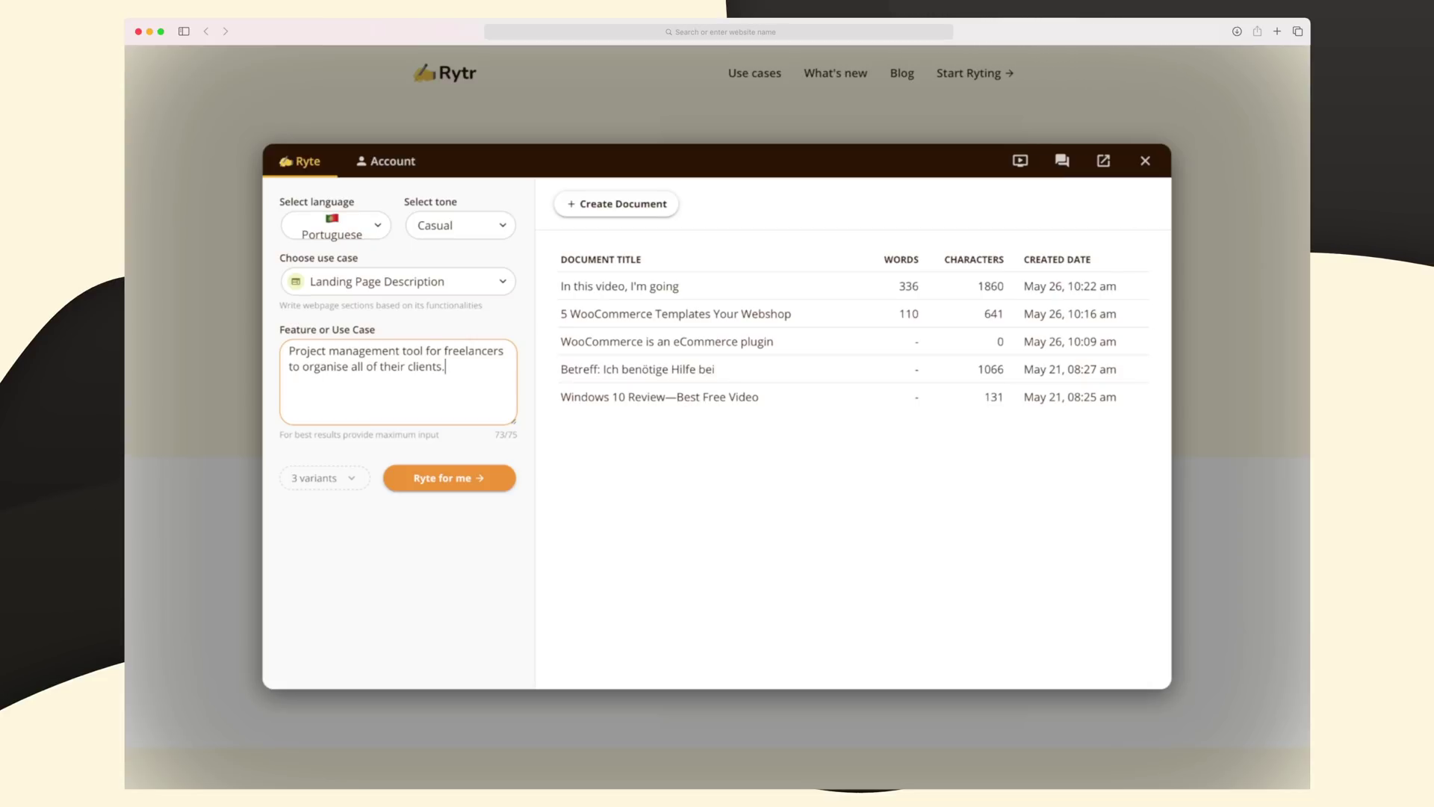
- Generate landing page descriptions for the freelancer project management tool
left_click(440, 486)
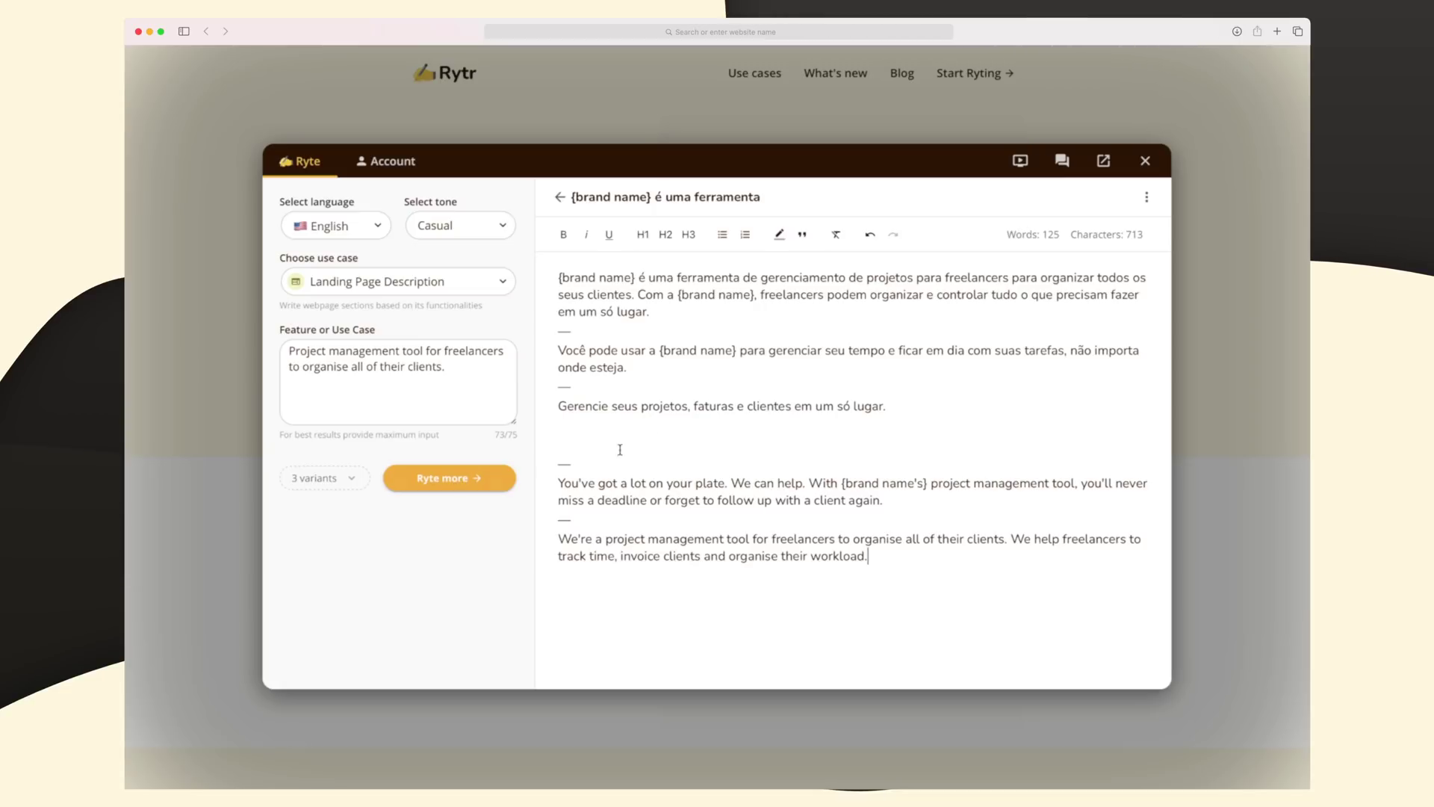
left_click_drag(841, 482, 928, 483)
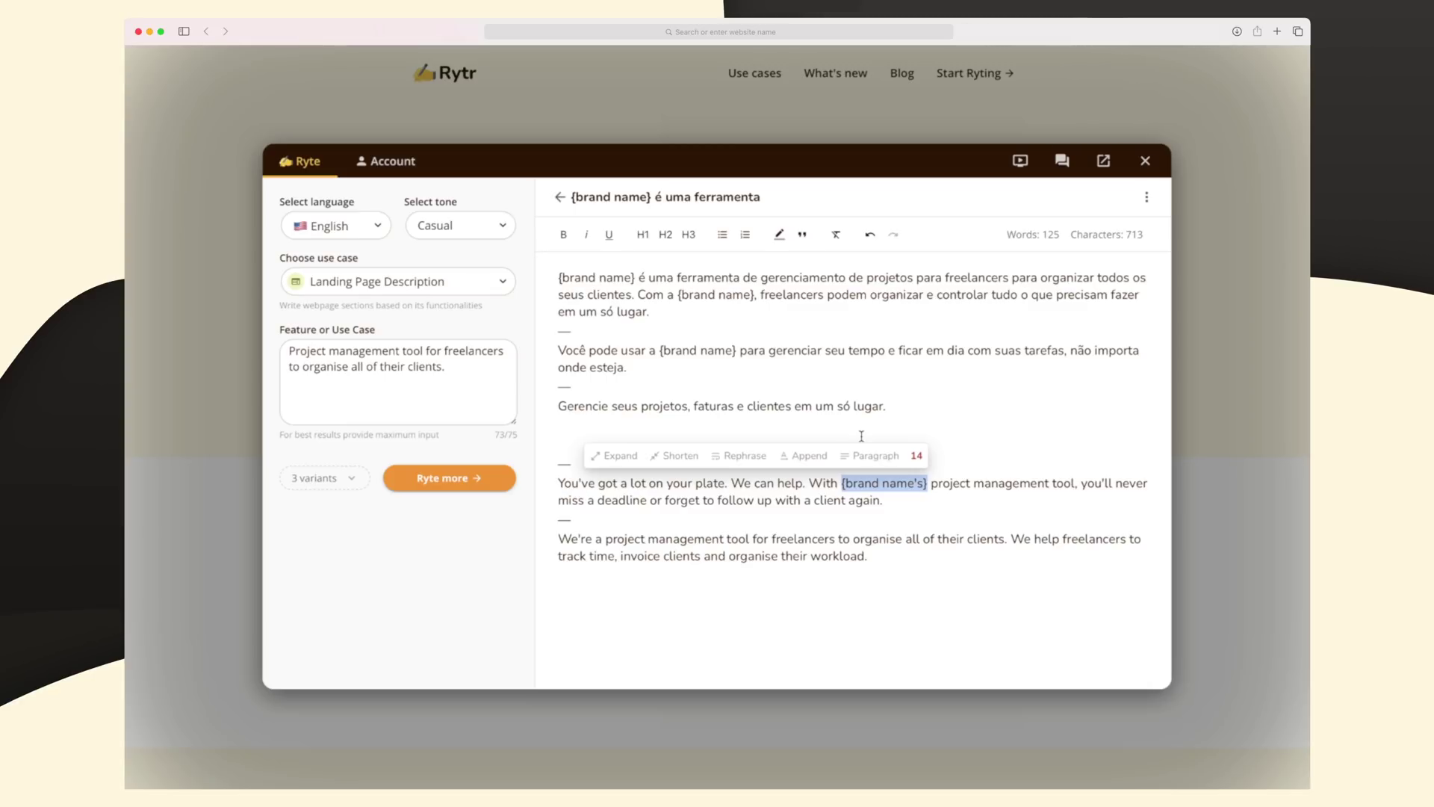
left_click(800, 543)
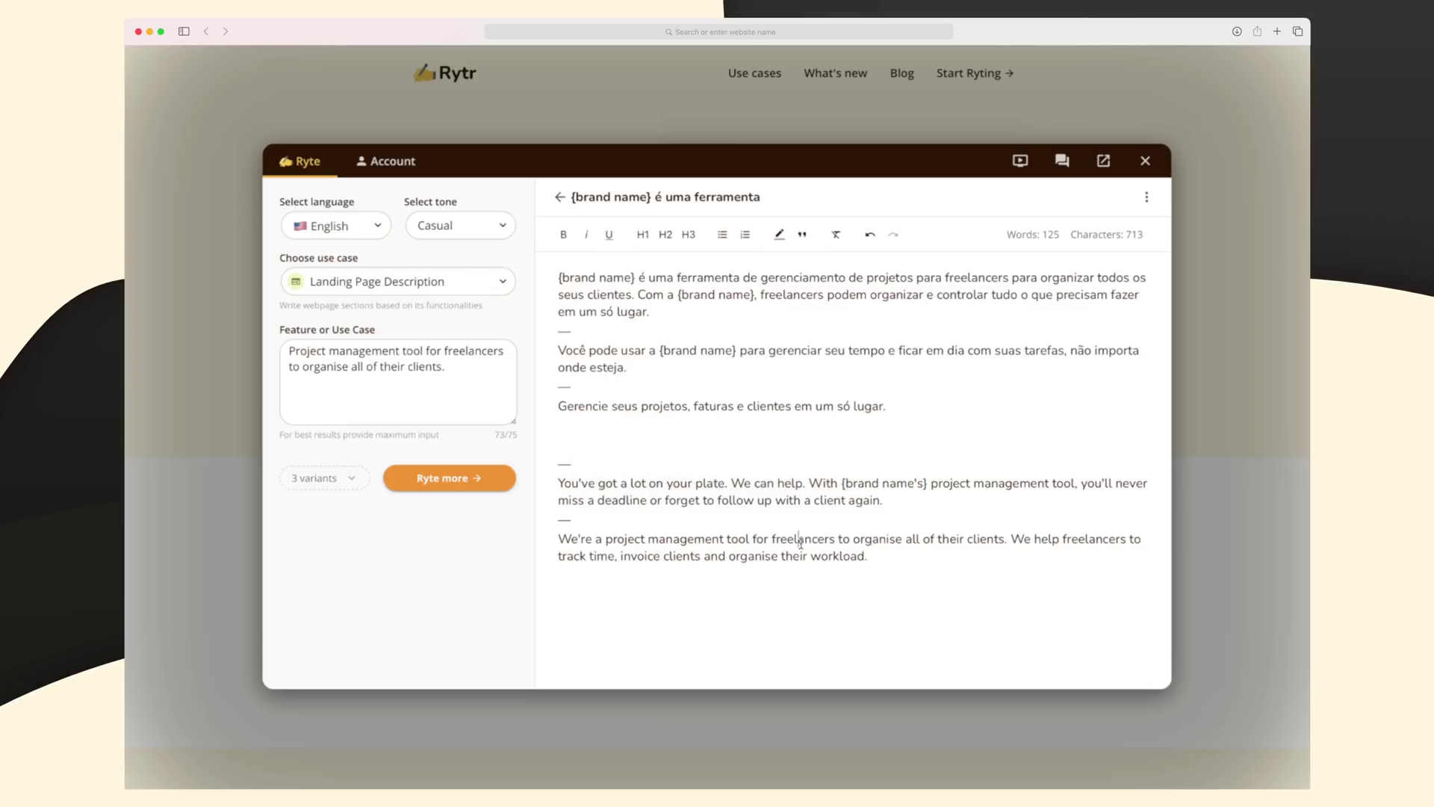